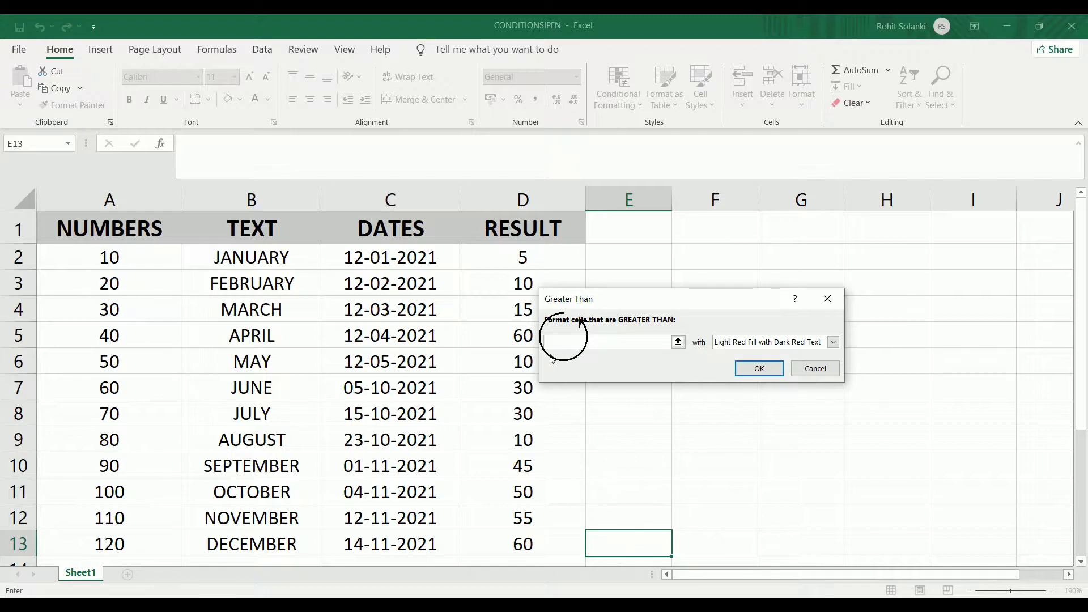
- Start a Greater Than highlight rule for the NUMBERS values in A2:A13 with 67 as the threshold
key("Escape")
left_click_drag(153, 249, 139, 544)
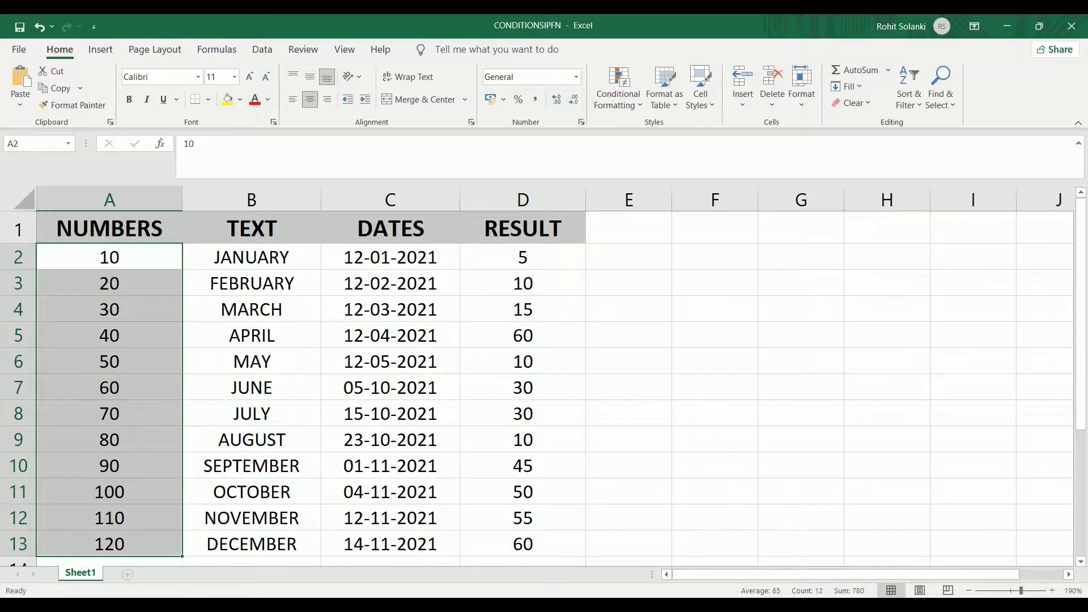
left_click(626, 107)
mouse_move(661, 132)
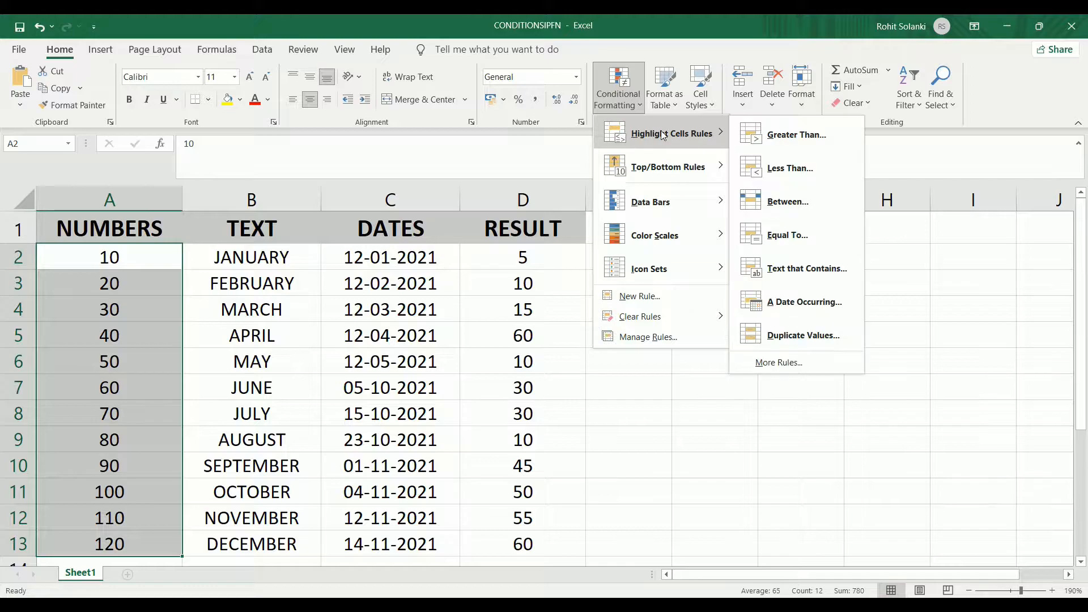
left_click(796, 139)
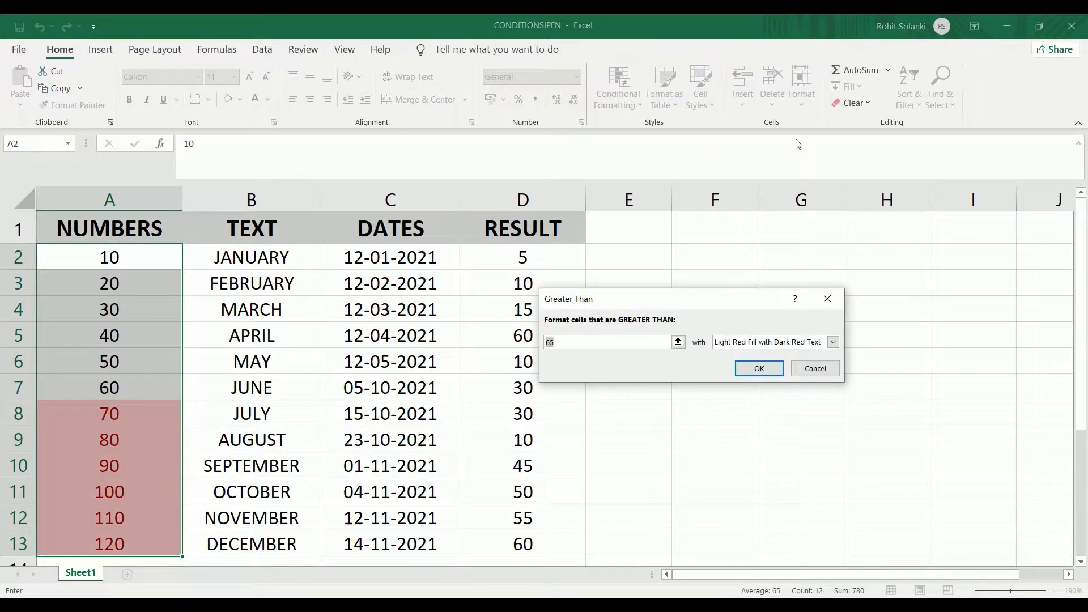
type("67")
- Give the rule a custom format with a horizontal two-color white-to-blue gradient fill and apply it
left_click(838, 344)
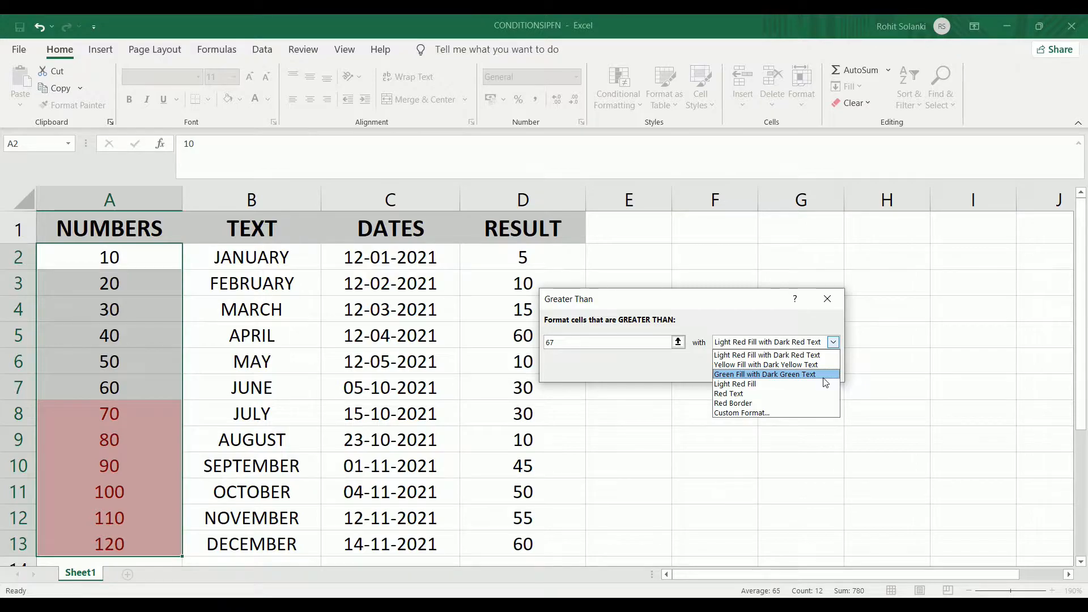
left_click(792, 413)
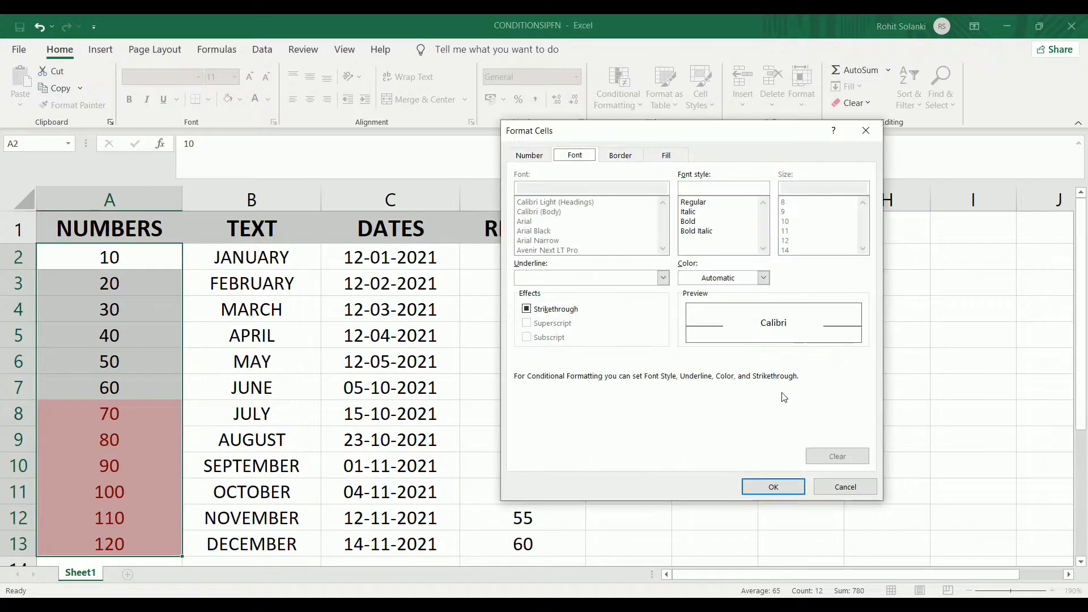
left_click(614, 158)
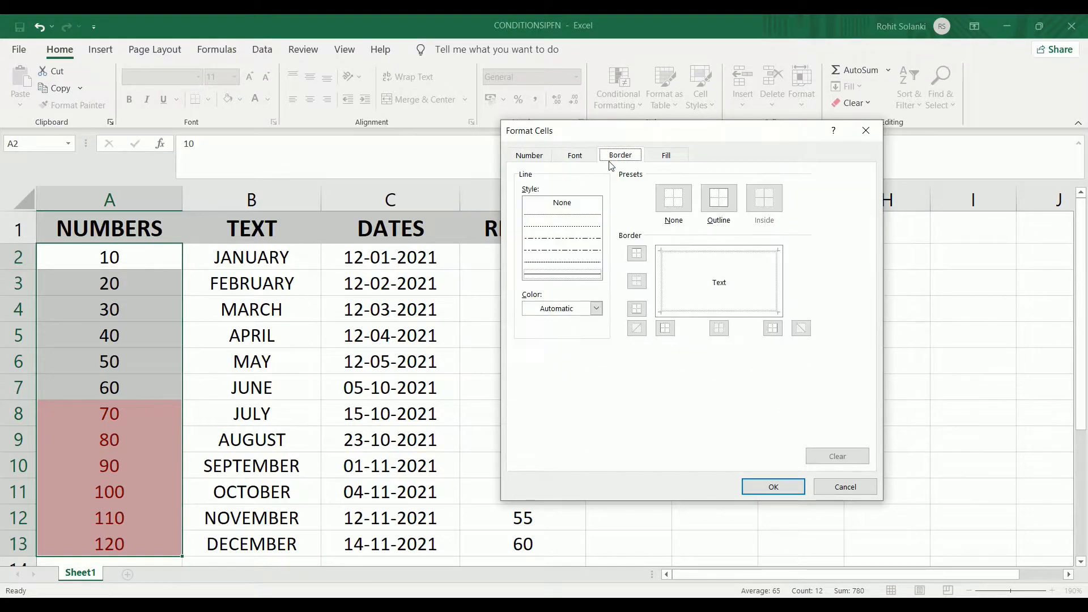
left_click(657, 160)
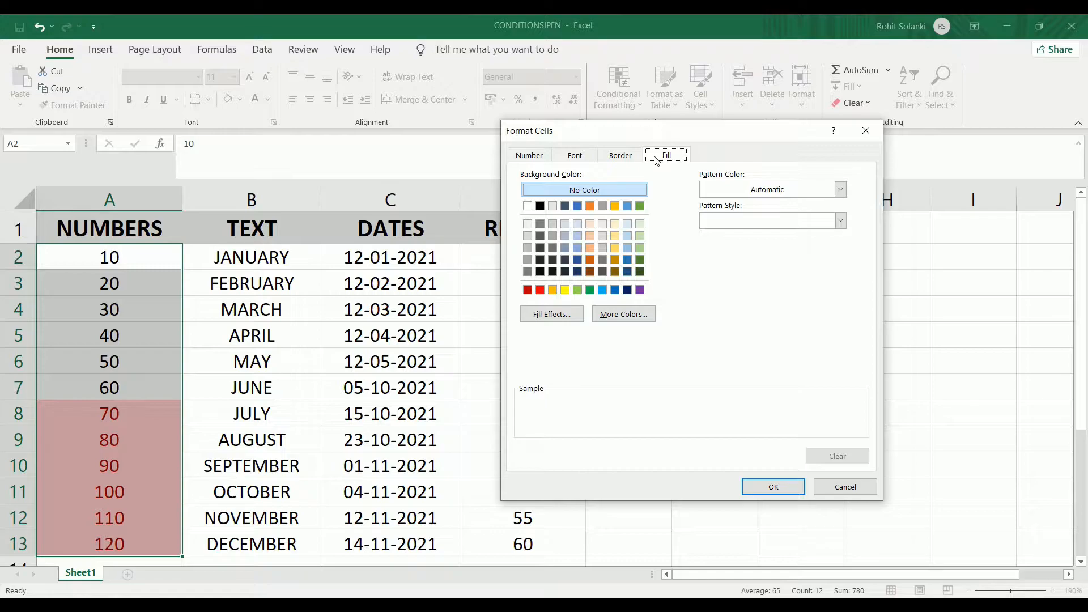
left_click(566, 318)
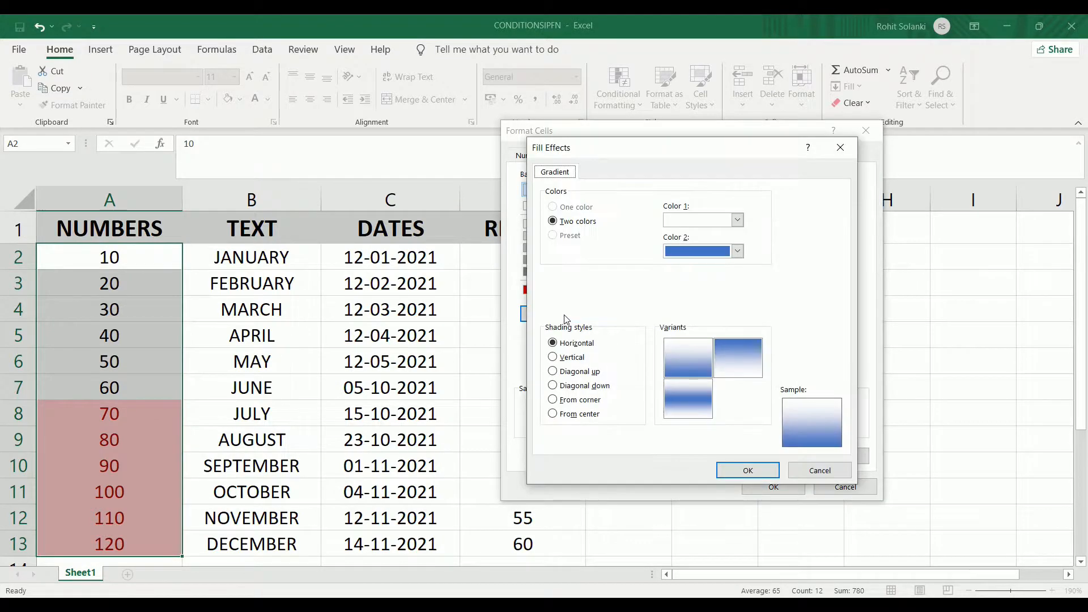
left_click(689, 369)
left_click(743, 472)
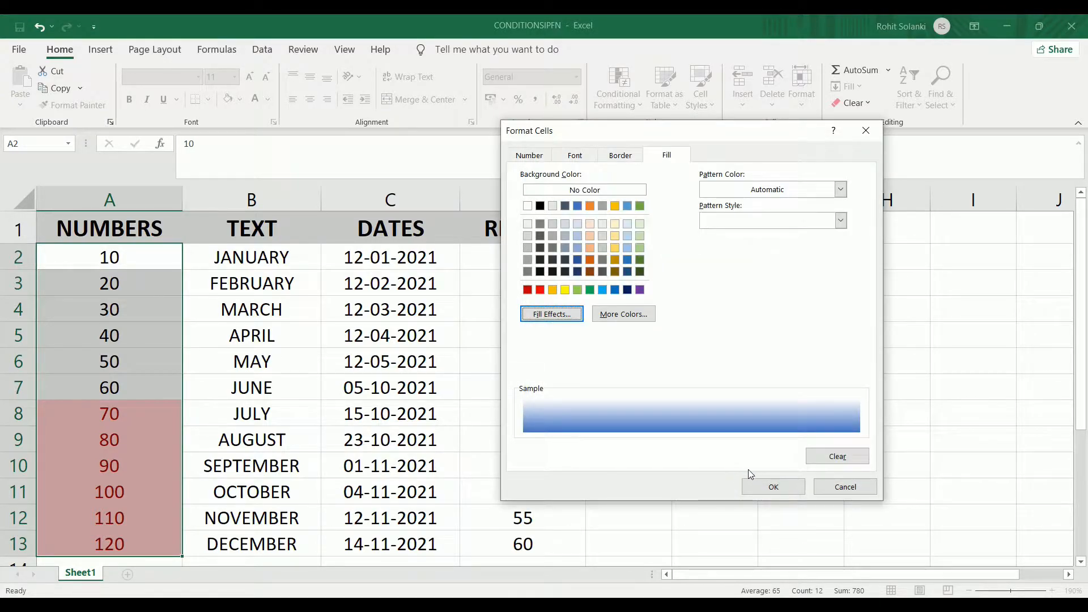
left_click(773, 486)
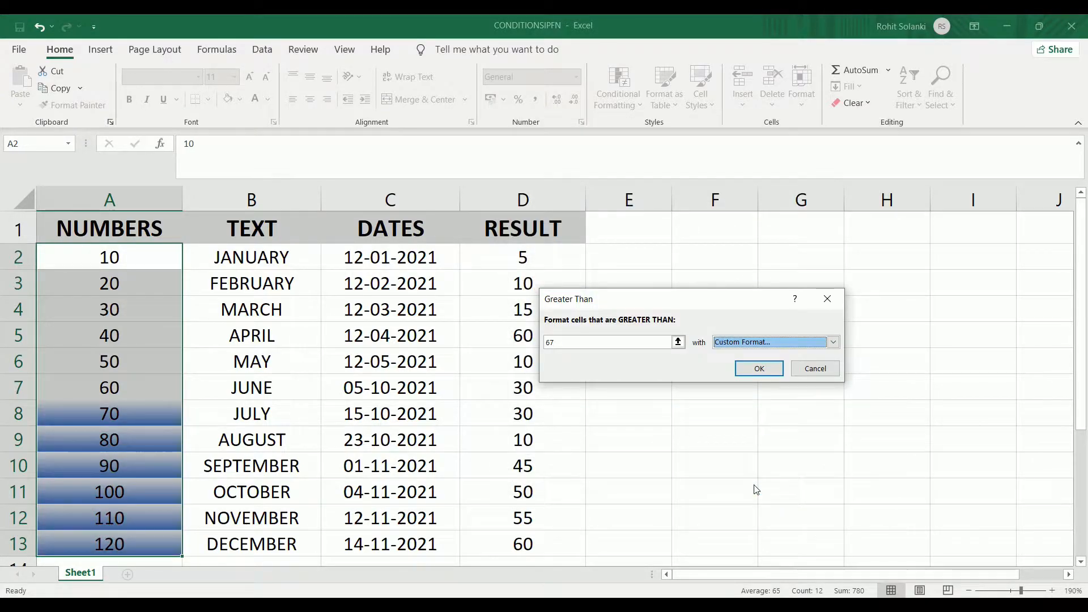
left_click(746, 371)
left_click(636, 458)
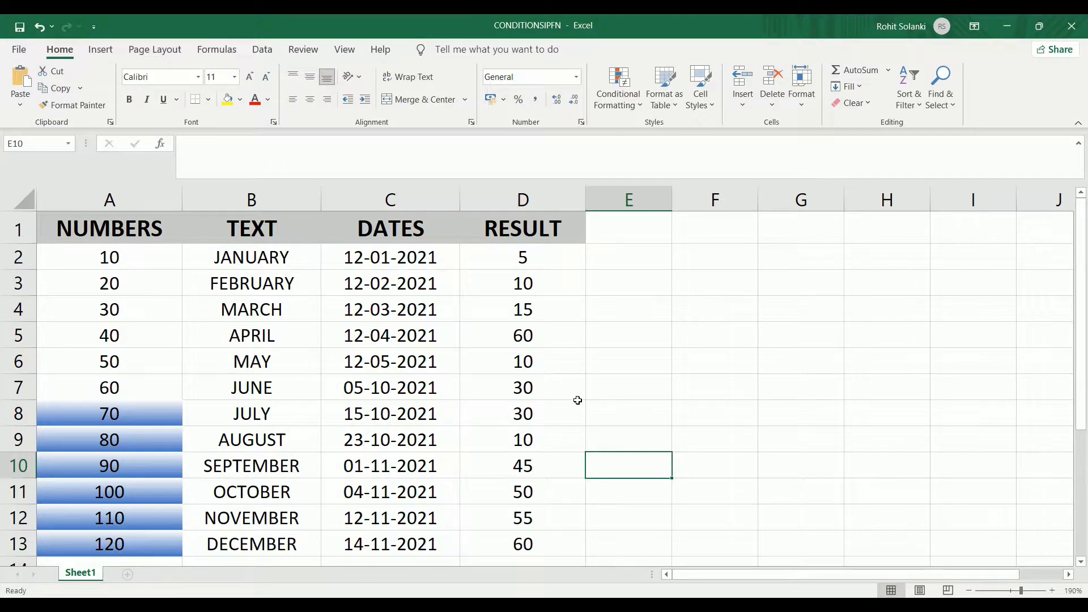
left_click(618, 94)
mouse_move(693, 140)
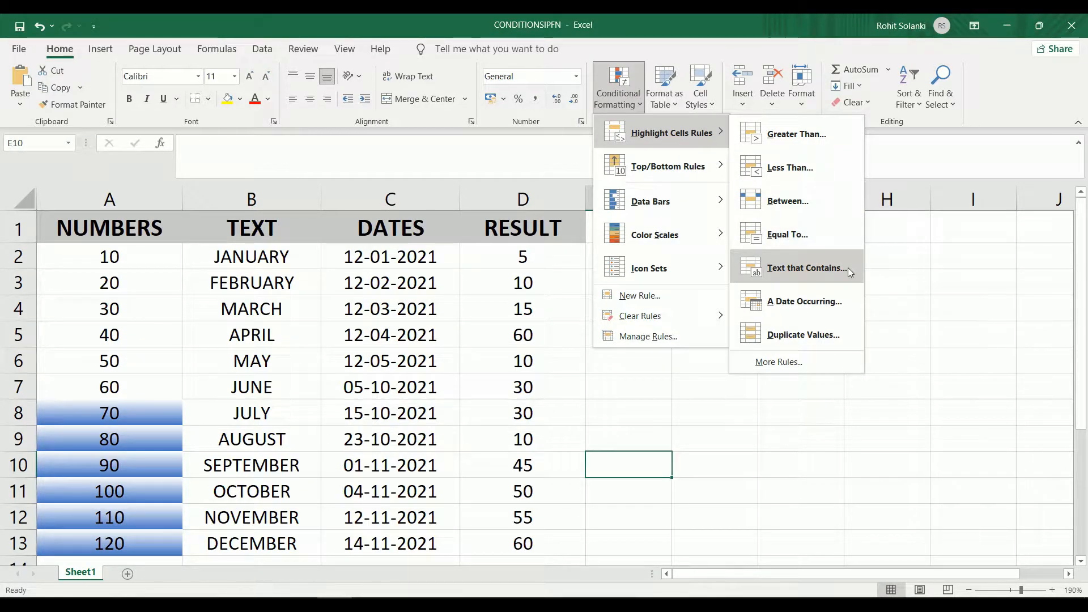
left_click(634, 432)
- Set up a Text That Contains highlight rule for the months in B2:B13, matching "ry"
left_click_drag(267, 258, 271, 549)
left_click(618, 97)
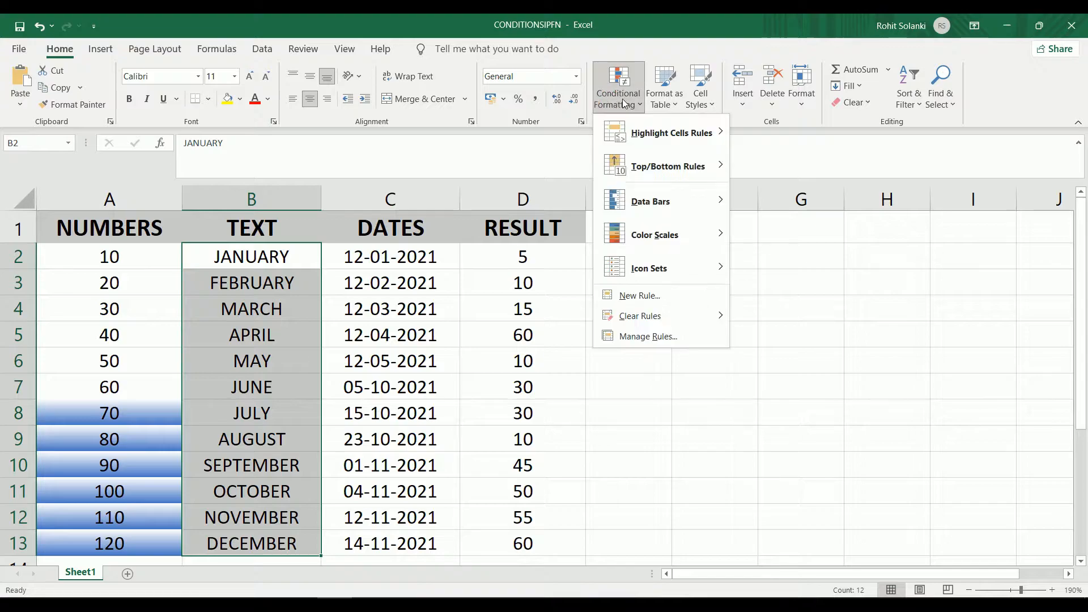
mouse_move(675, 133)
left_click(824, 265)
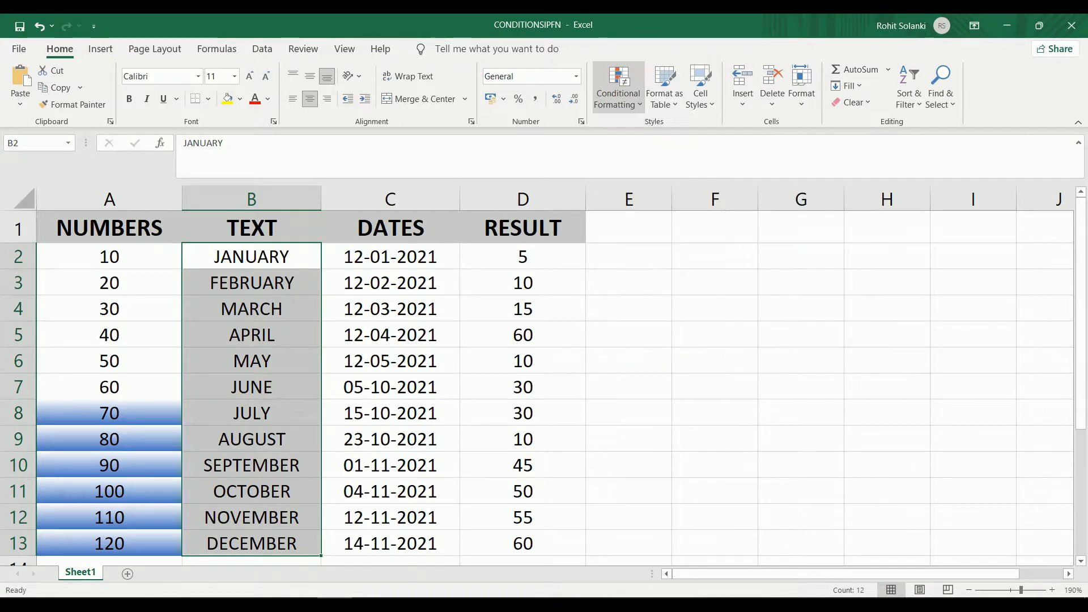
type("ry")
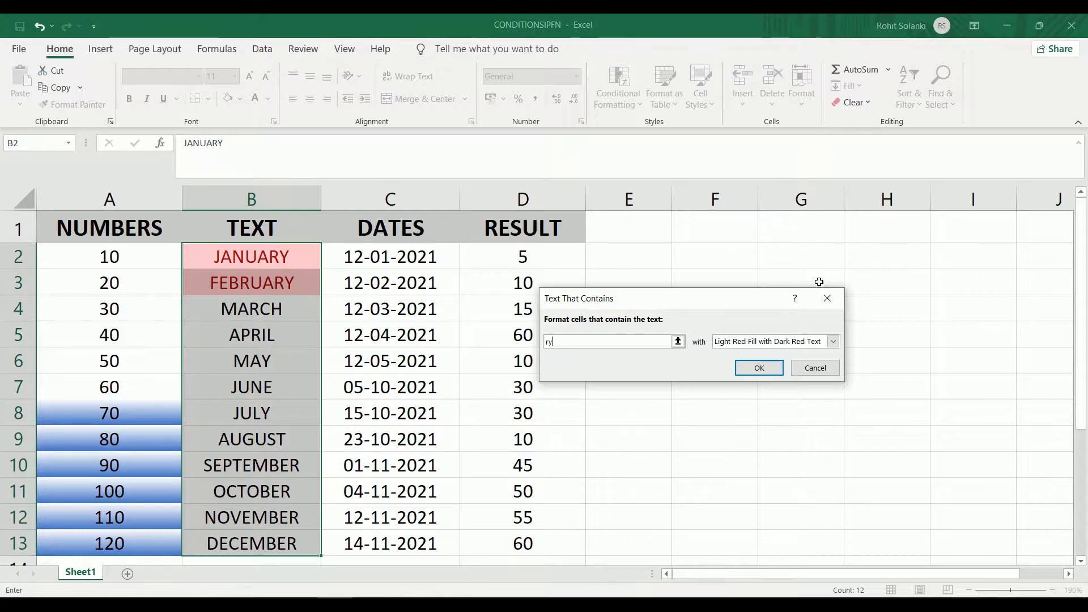
- Change the rule's matching text to "ber" and apply it with Light Red Fill with Dark Red Text
key("BackSpace")
key("BackSpace")
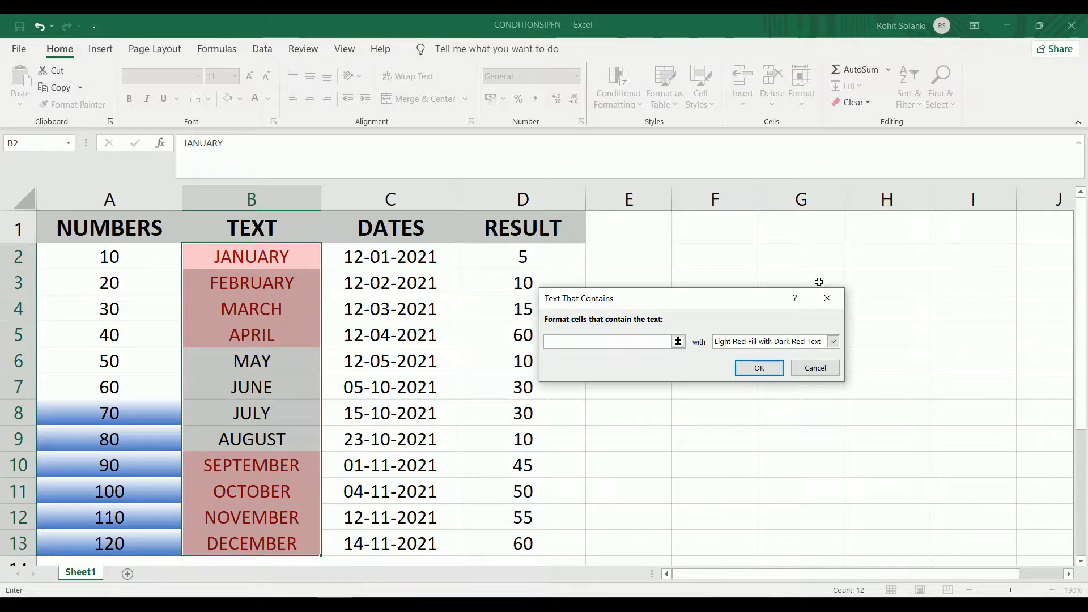
type("ber")
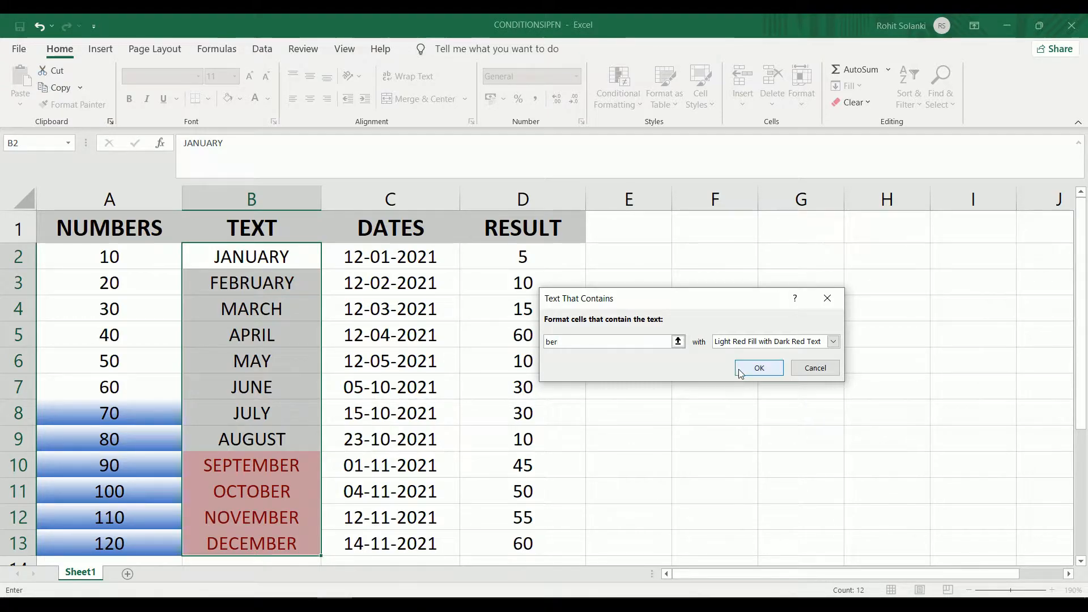
left_click(759, 368)
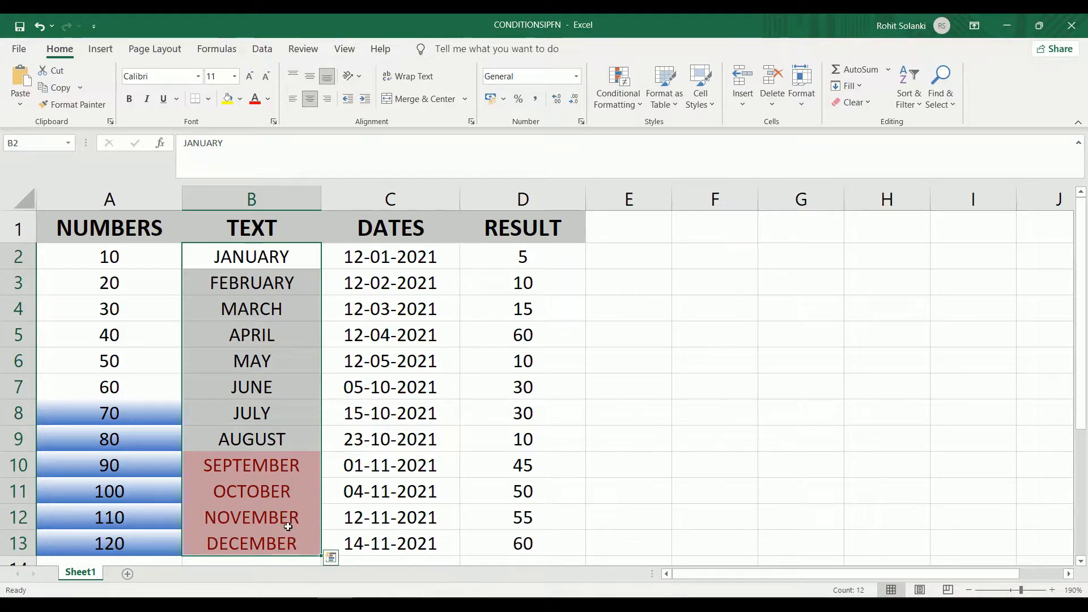
left_click(372, 553)
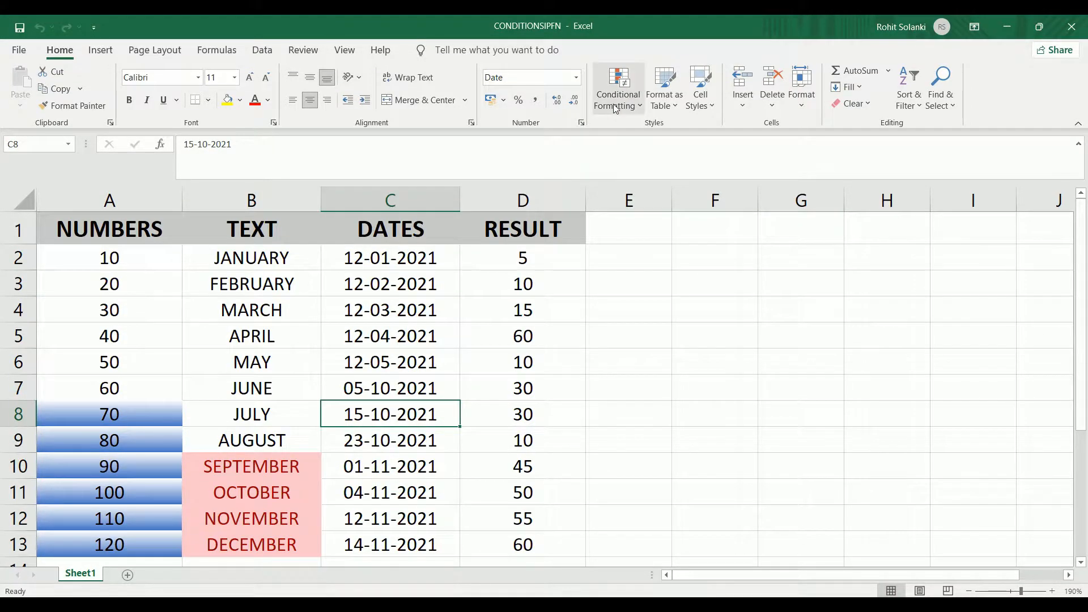
left_click(615, 108)
mouse_move(665, 131)
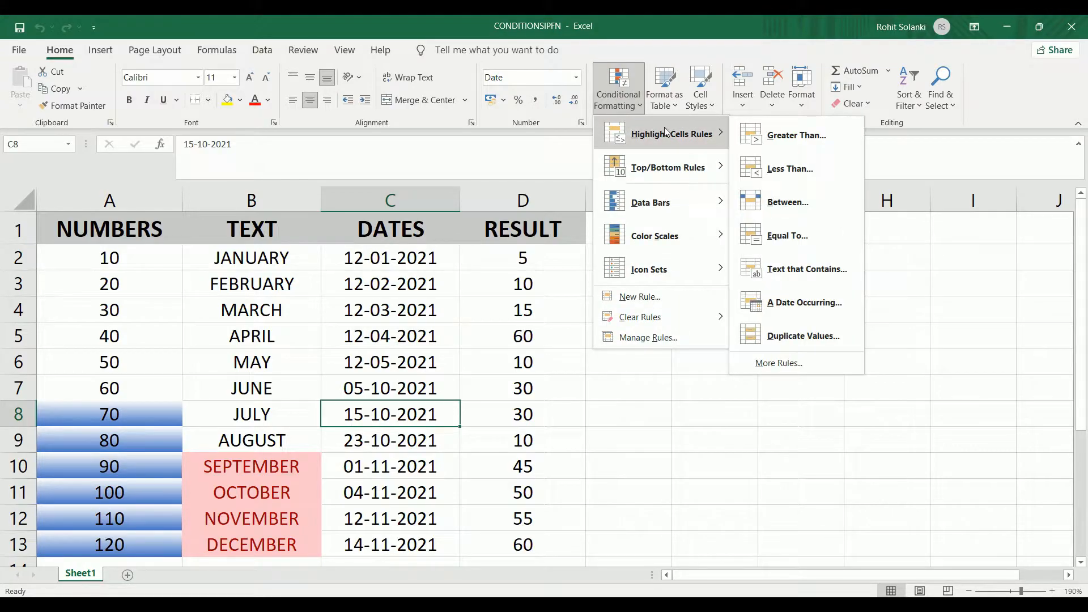
left_click(842, 308)
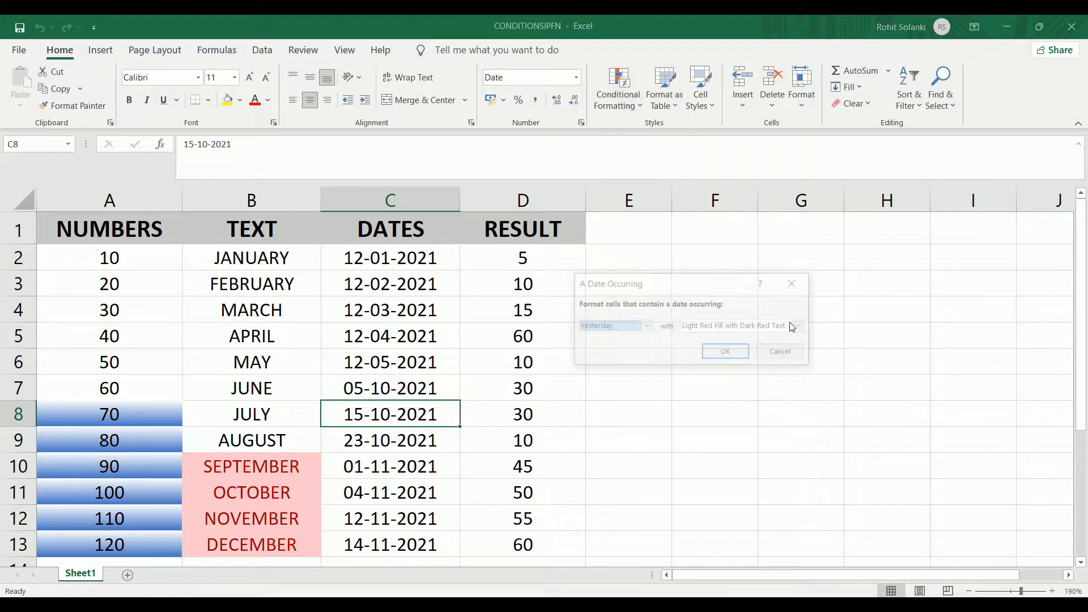
left_click(646, 327)
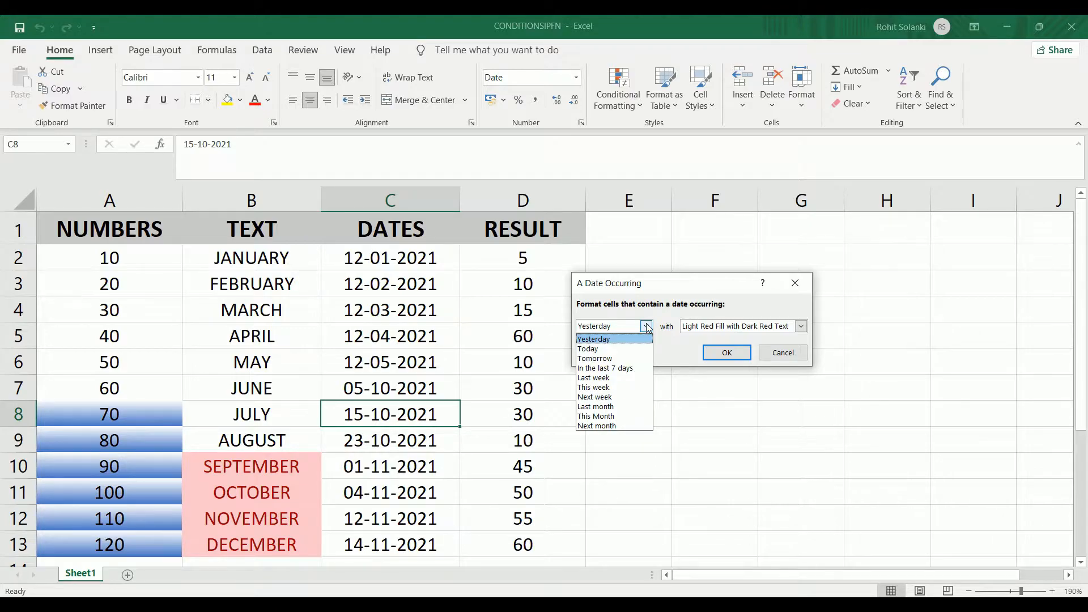
left_click(647, 328)
left_click(795, 283)
- Highlight the dates in C2:C13 that occur next month with Light Red Fill with Dark Red Text
left_click_drag(408, 264, 409, 545)
left_click(630, 96)
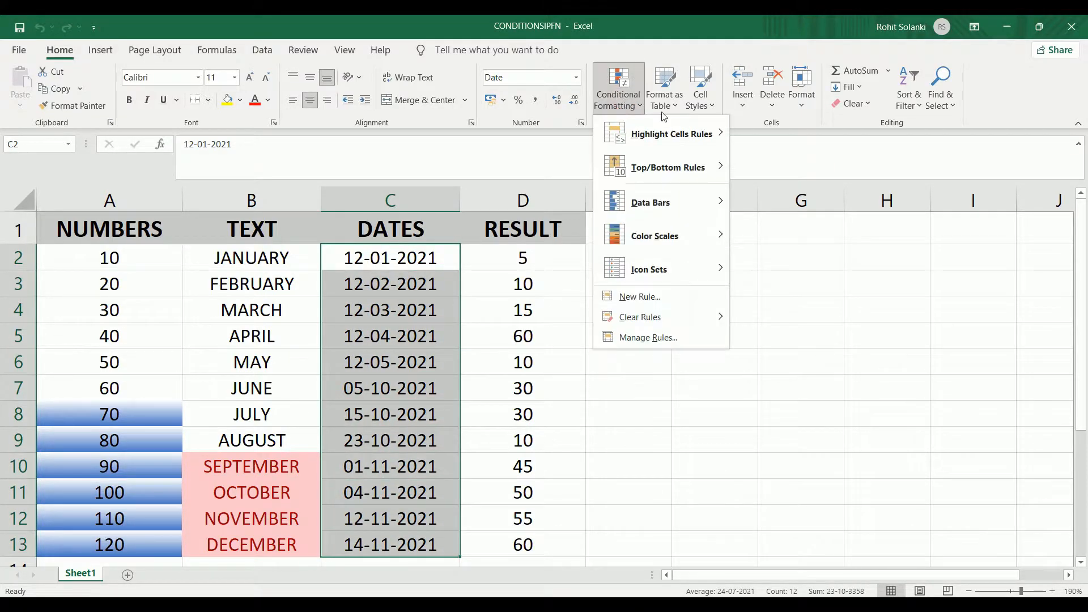
mouse_move(675, 135)
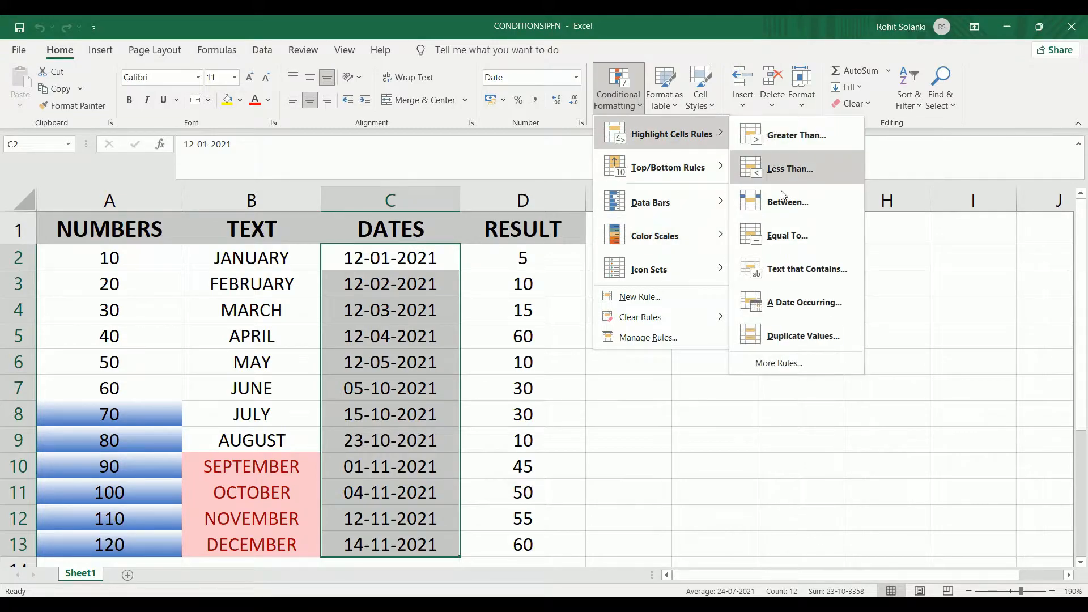
left_click(805, 302)
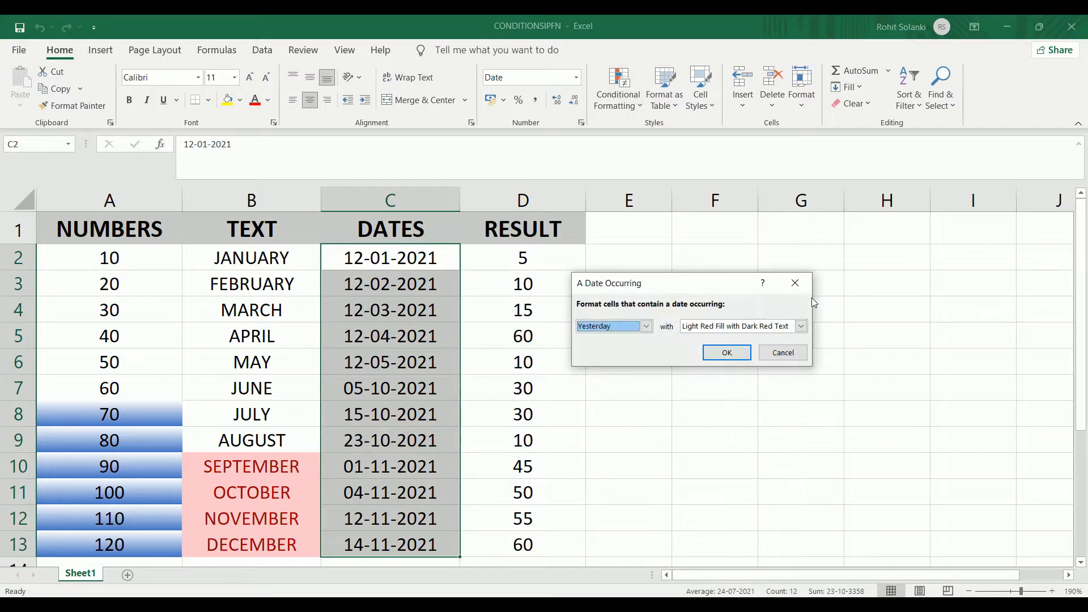
left_click(647, 326)
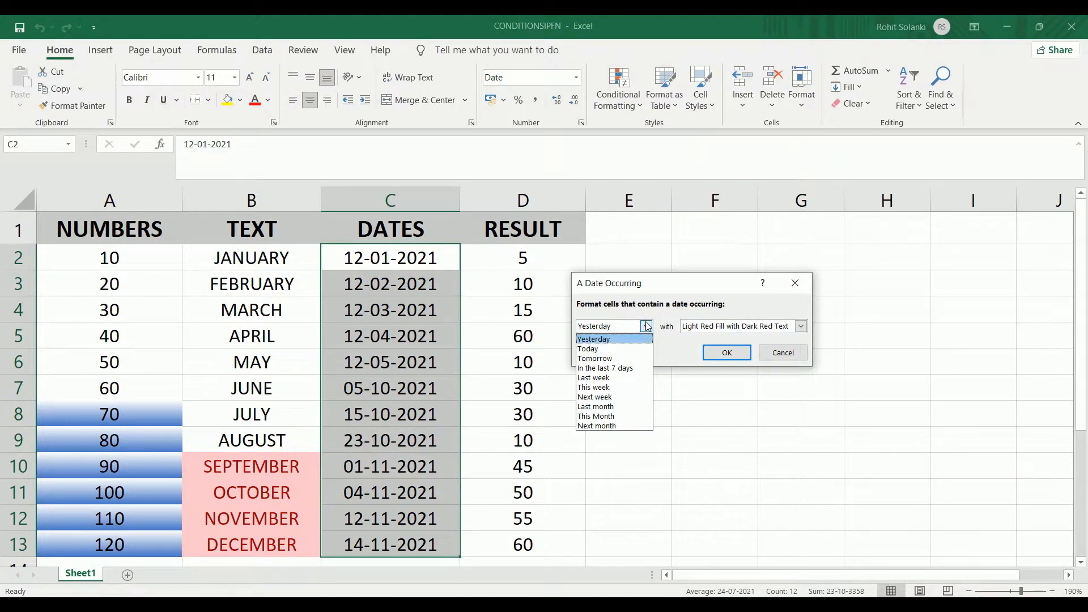
left_click(608, 430)
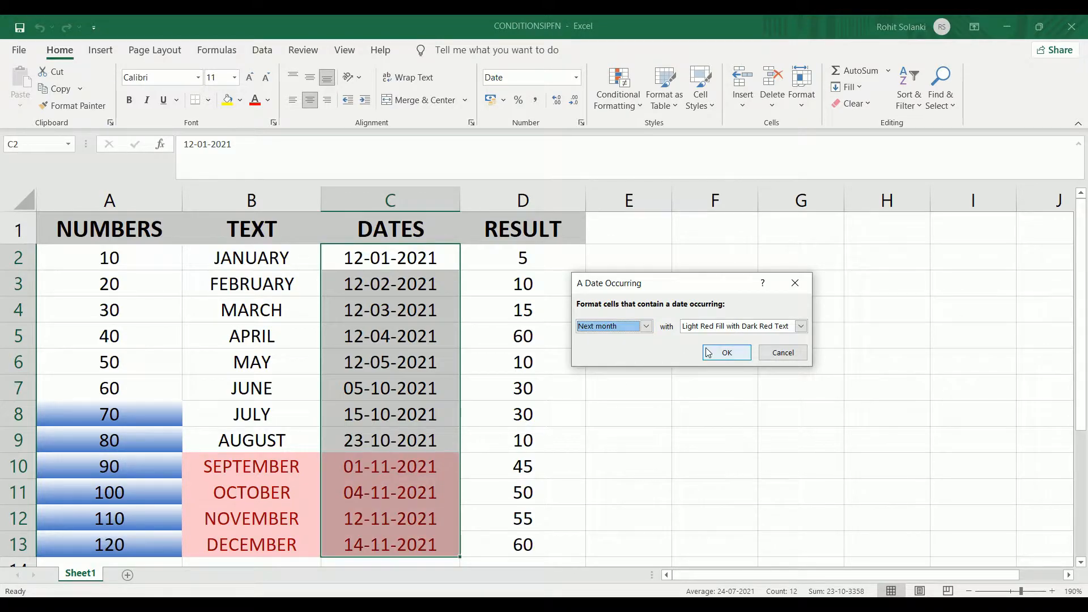
left_click(734, 356)
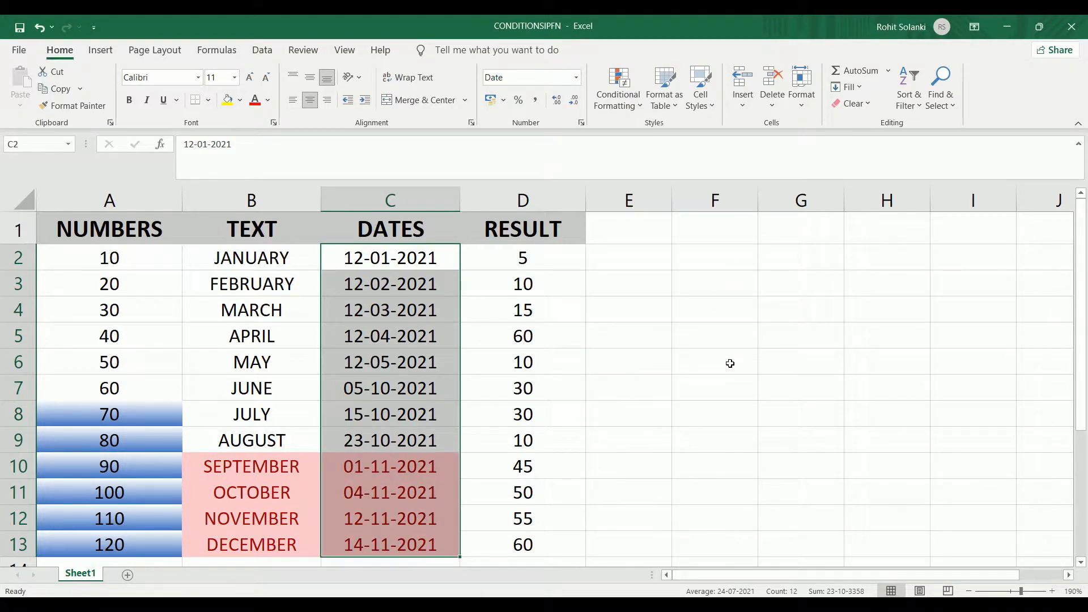
- Highlight the duplicate values in the RESULT cells D2:D13 with Light Red Fill with Dark Red Text
left_click_drag(540, 263, 554, 549)
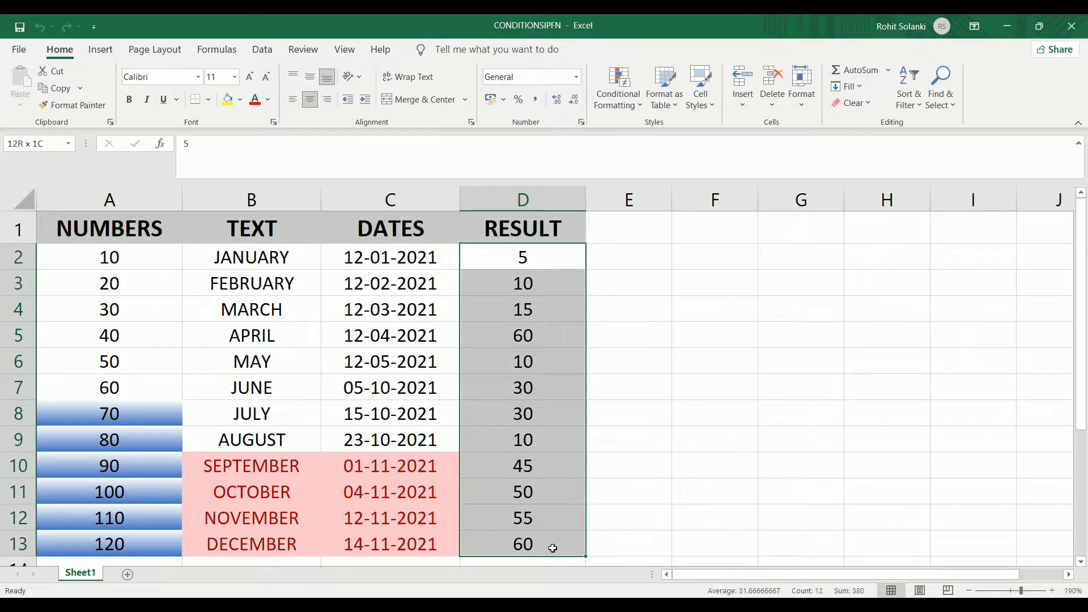
left_click(627, 102)
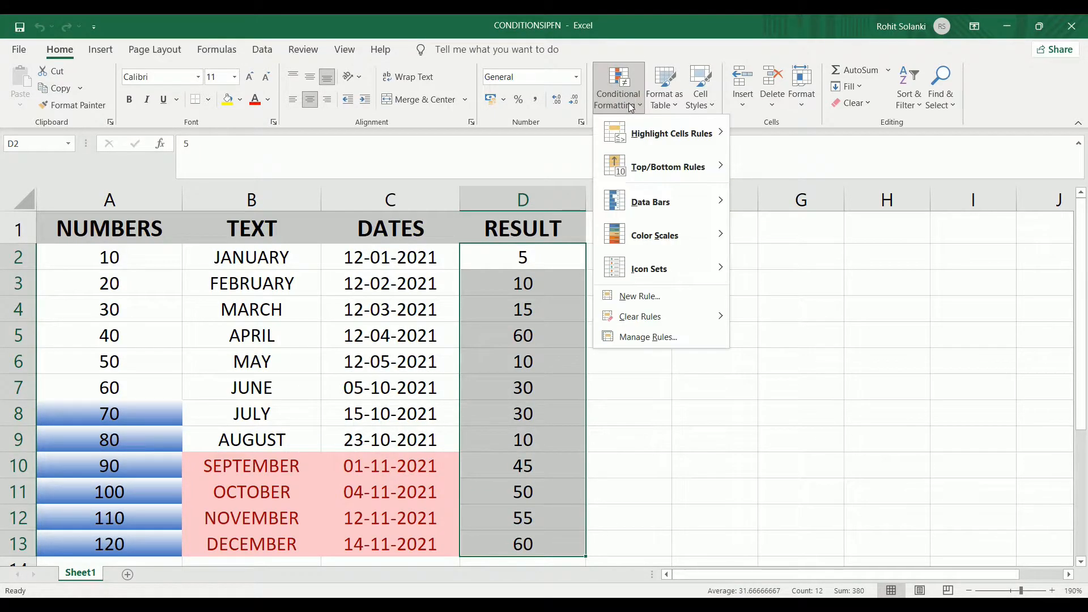
mouse_move(688, 122)
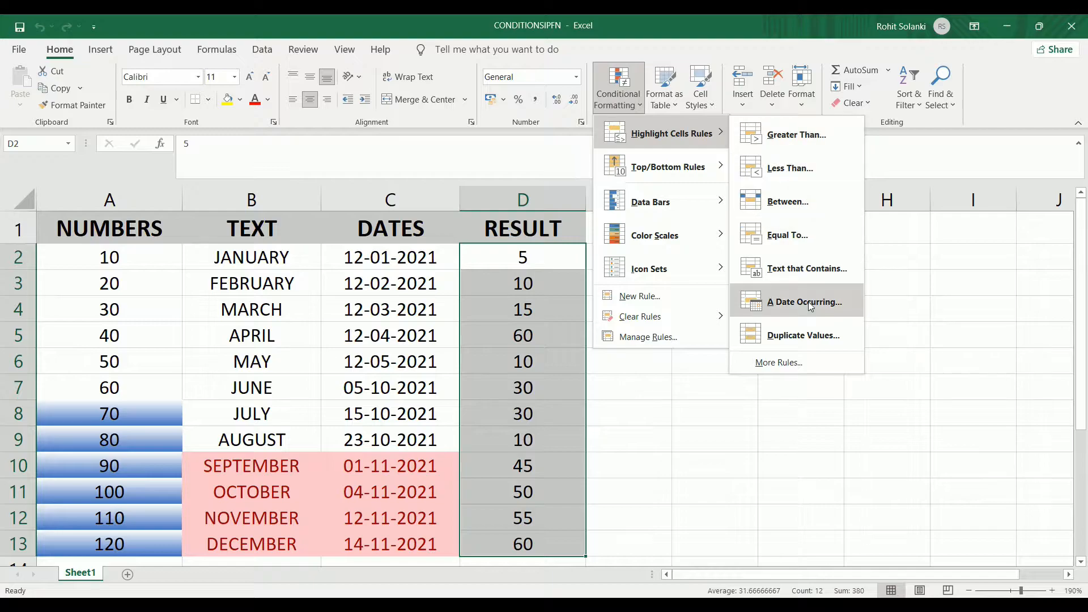
left_click(845, 341)
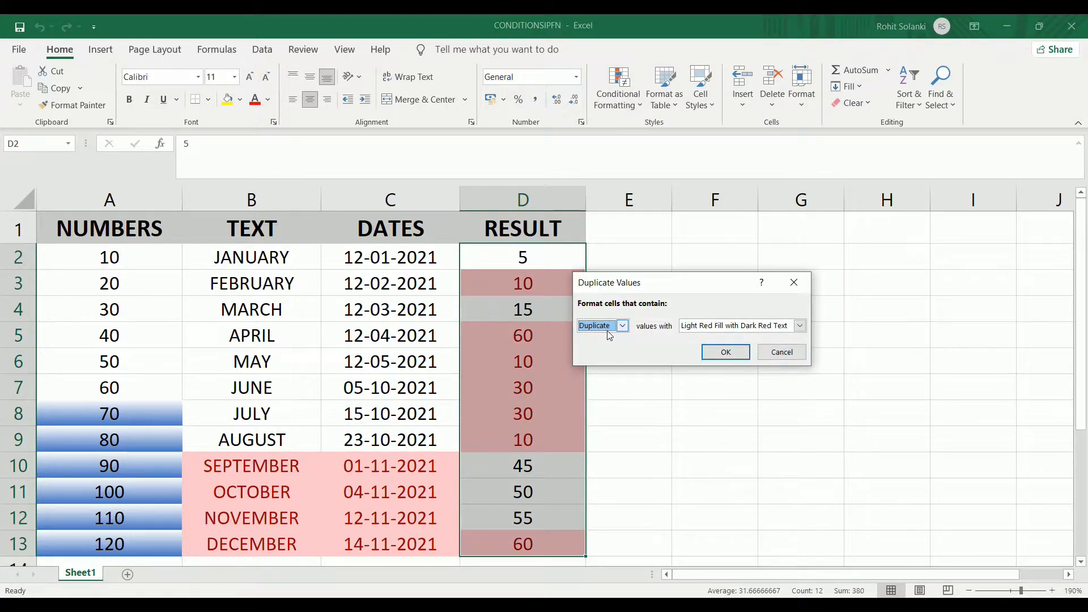
left_click(719, 354)
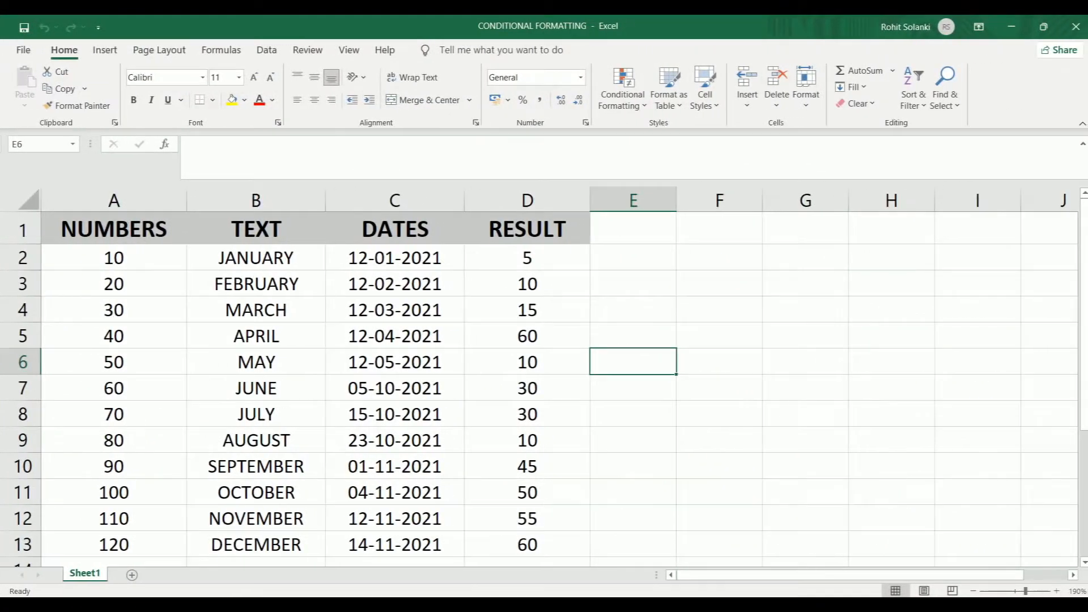
left_click(623, 107)
mouse_move(717, 169)
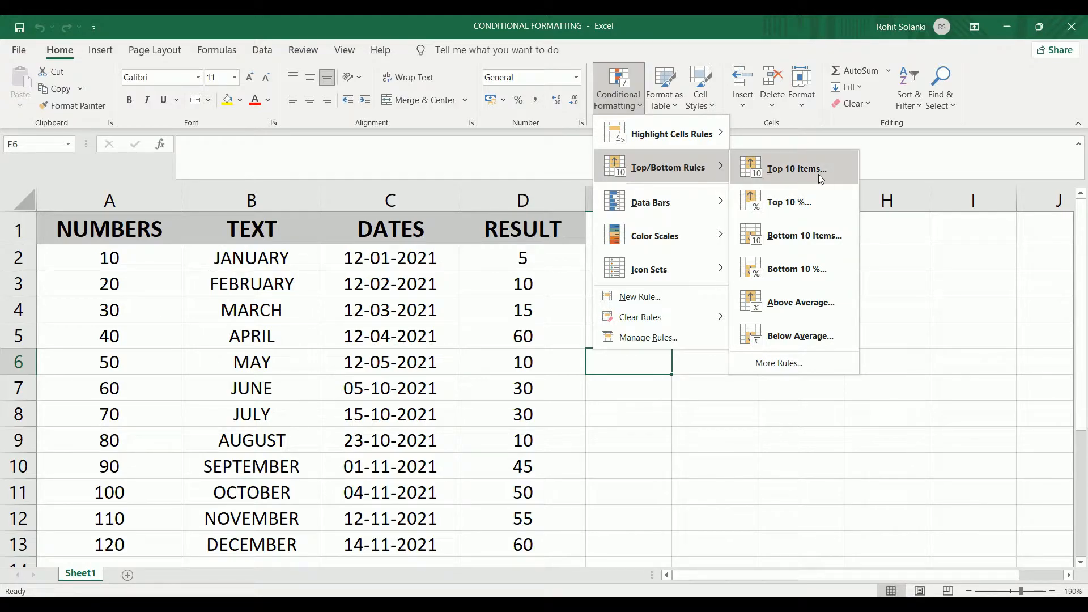
key("Escape")
key("Escape")
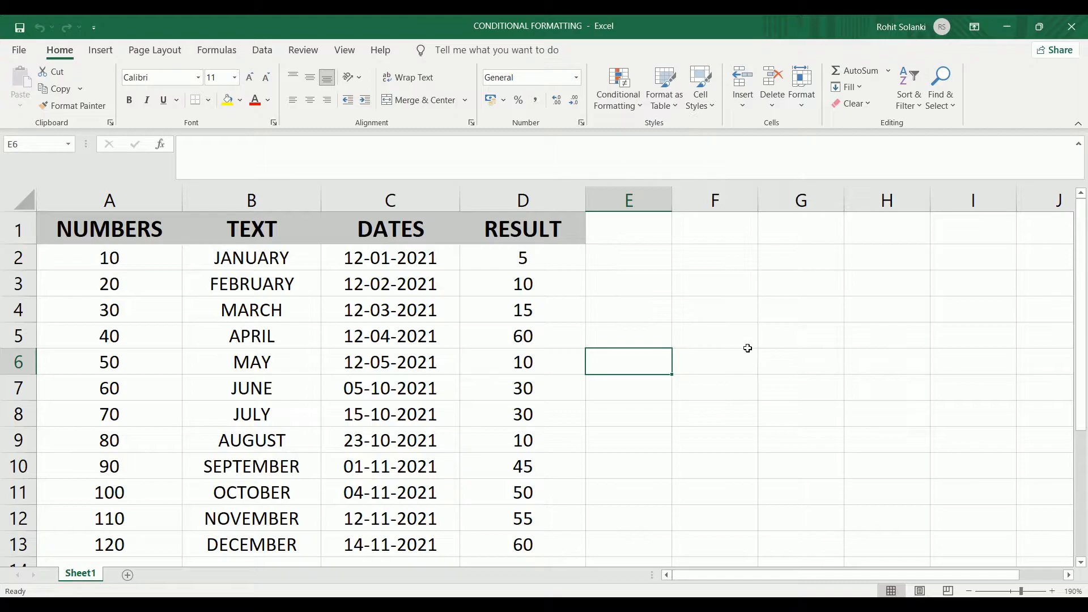
- Highlight the top 10 items among the NUMBERS cells A2:A13 with Light Red Fill with Dark Red Text
left_click(100, 258)
left_click_drag(100, 258, 97, 544)
left_click(615, 100)
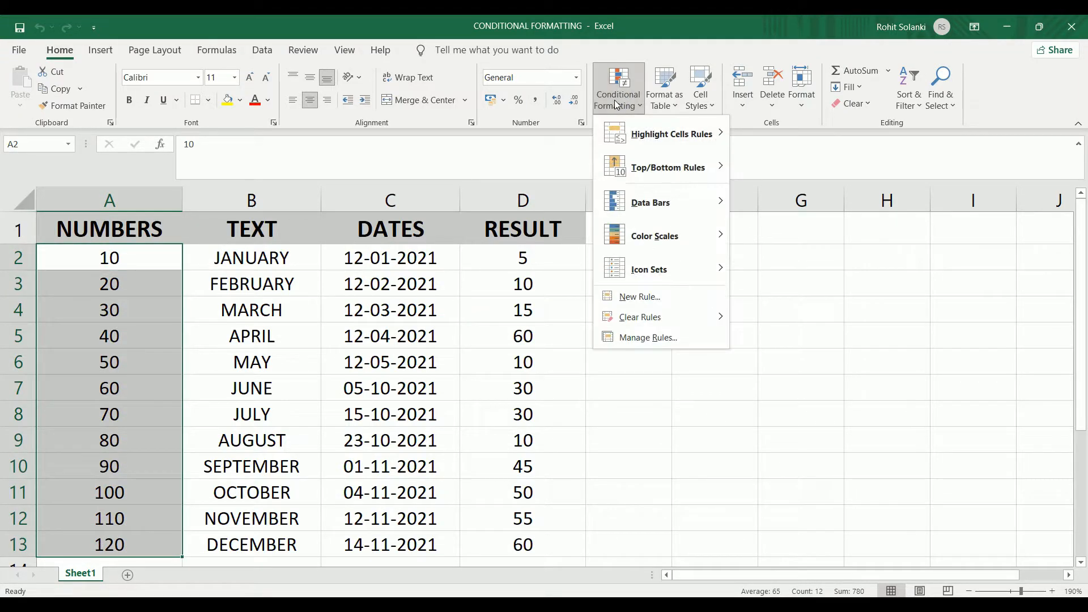
left_click(774, 170)
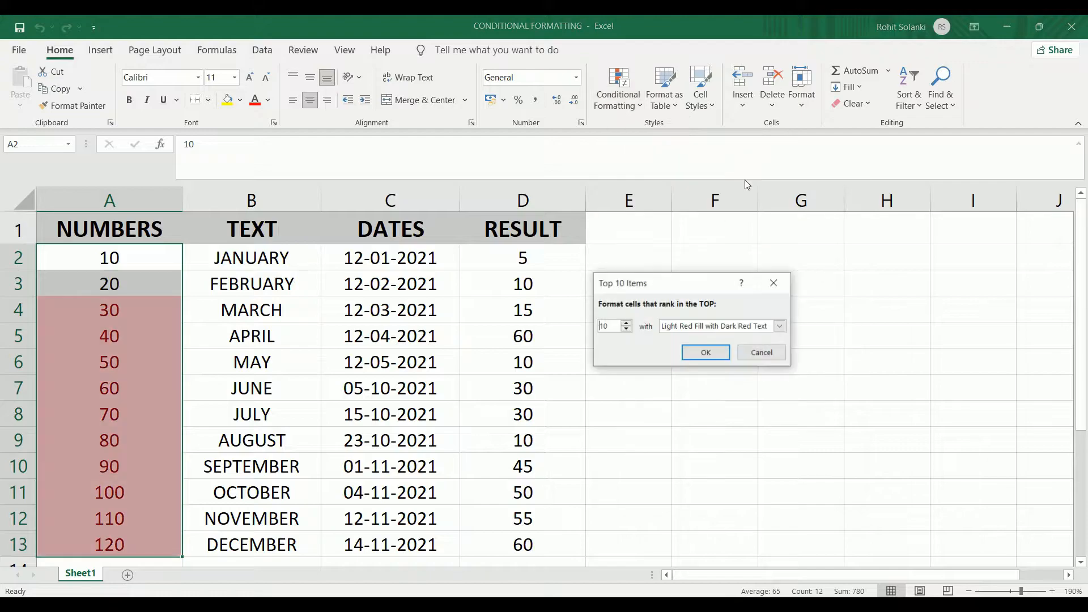
left_click(706, 353)
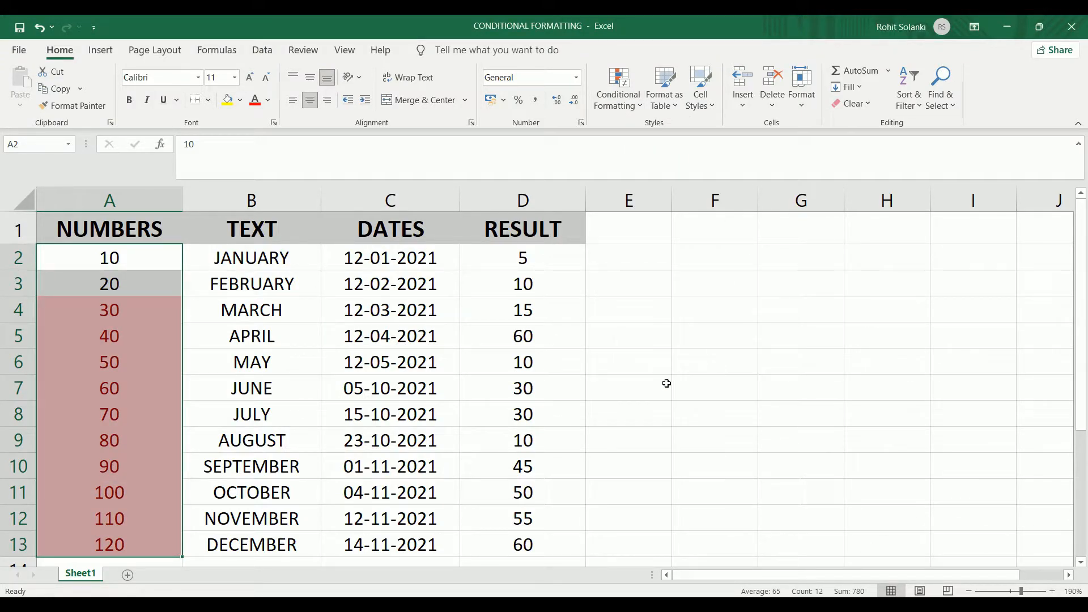
- Highlight the top 5 items in A2:A13 using the Top 10 Items rule
left_click(661, 384)
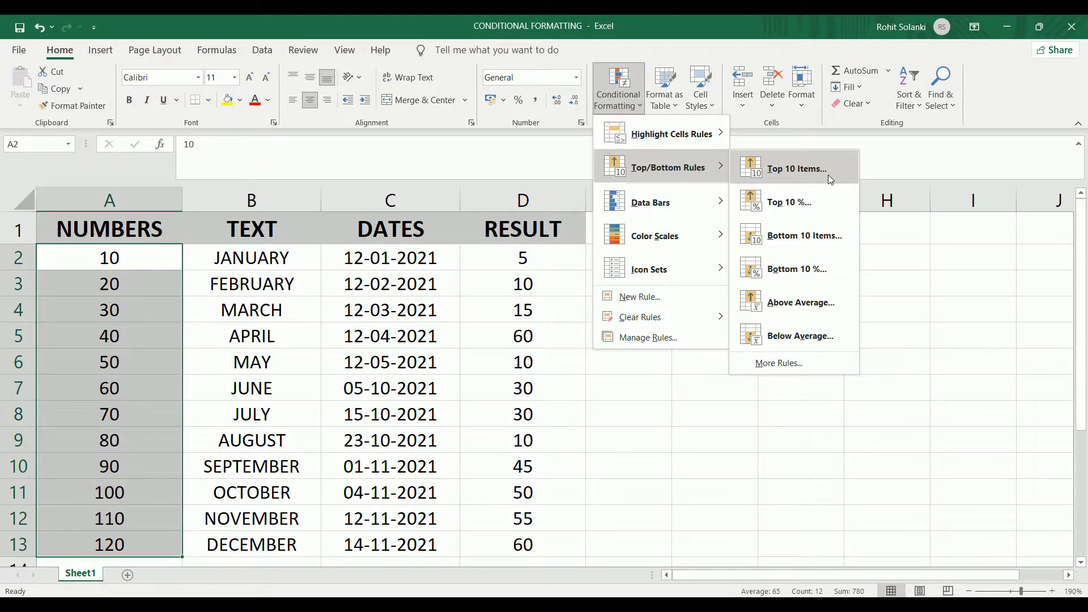
left_click(828, 173)
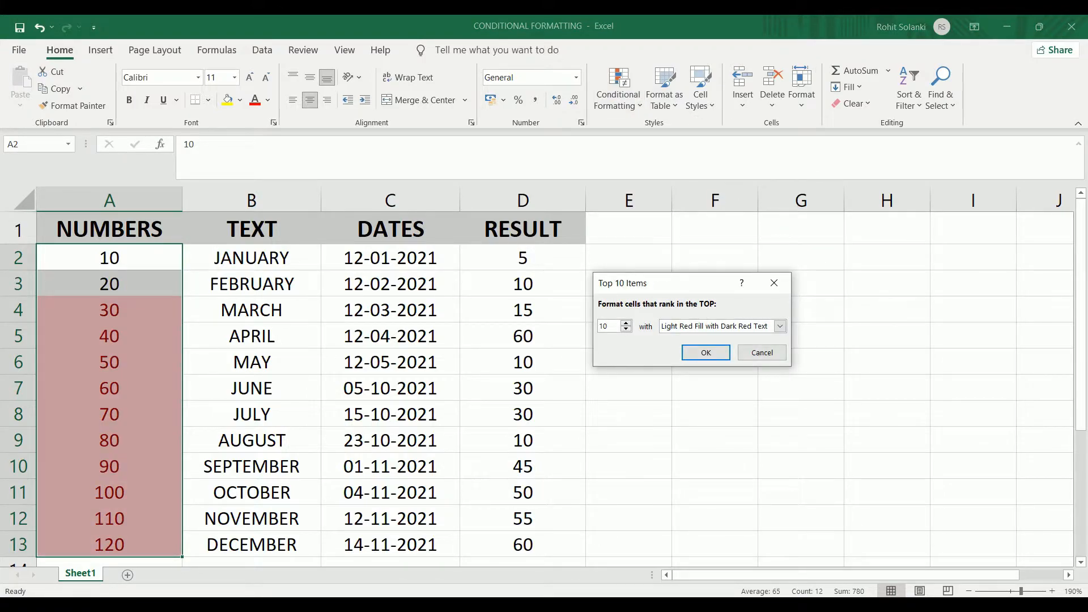
type("5")
left_click(706, 352)
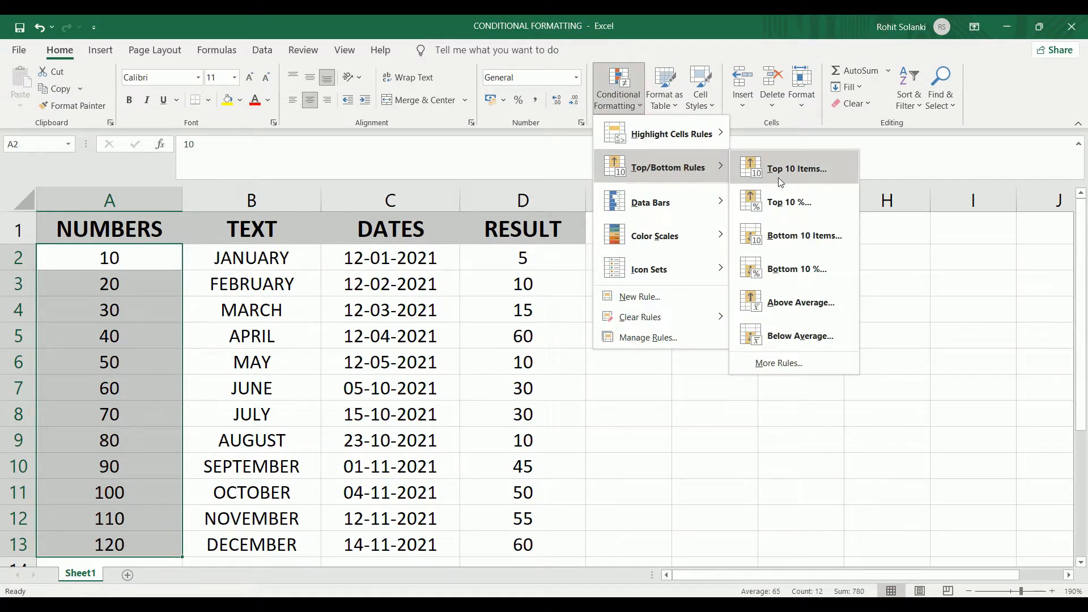
- Highlight the top 2 items in A2:A13 with Light Red Fill with Dark Red Text
left_click(804, 172)
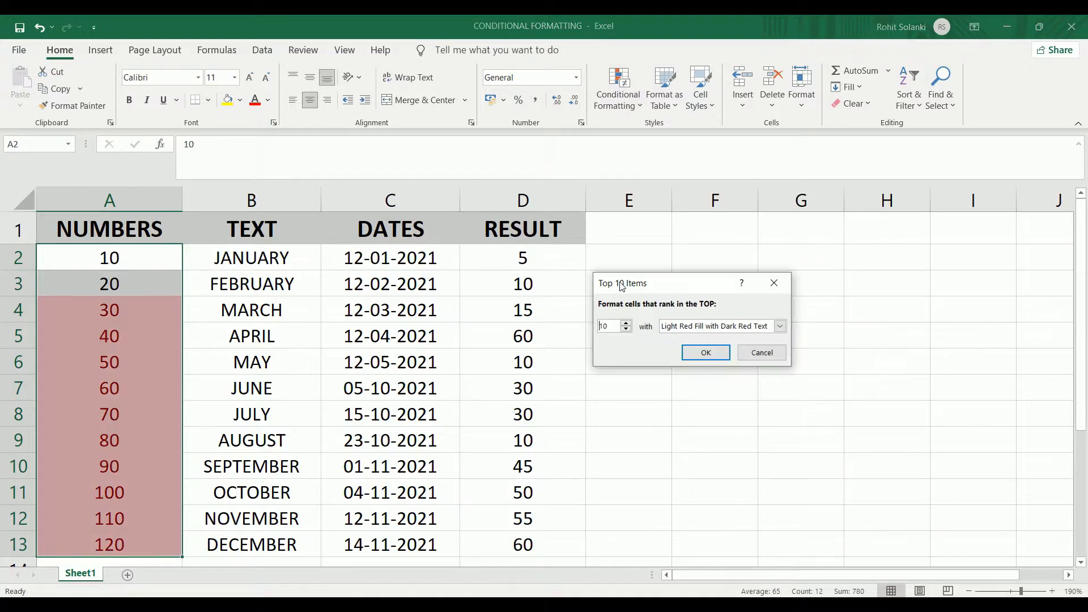
left_click(611, 331)
type("2")
left_click(706, 353)
left_click(713, 415)
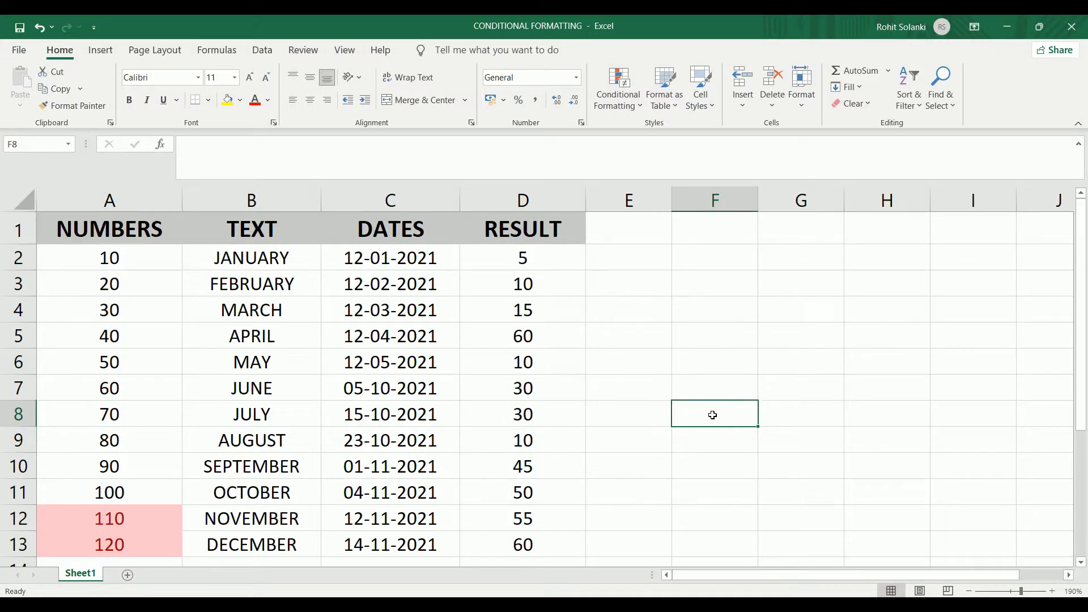
- Try highlighting the above-average RESULT values in D2:D13 with Light Red Fill with Dark Red Text, and undo the rule
left_click(641, 107)
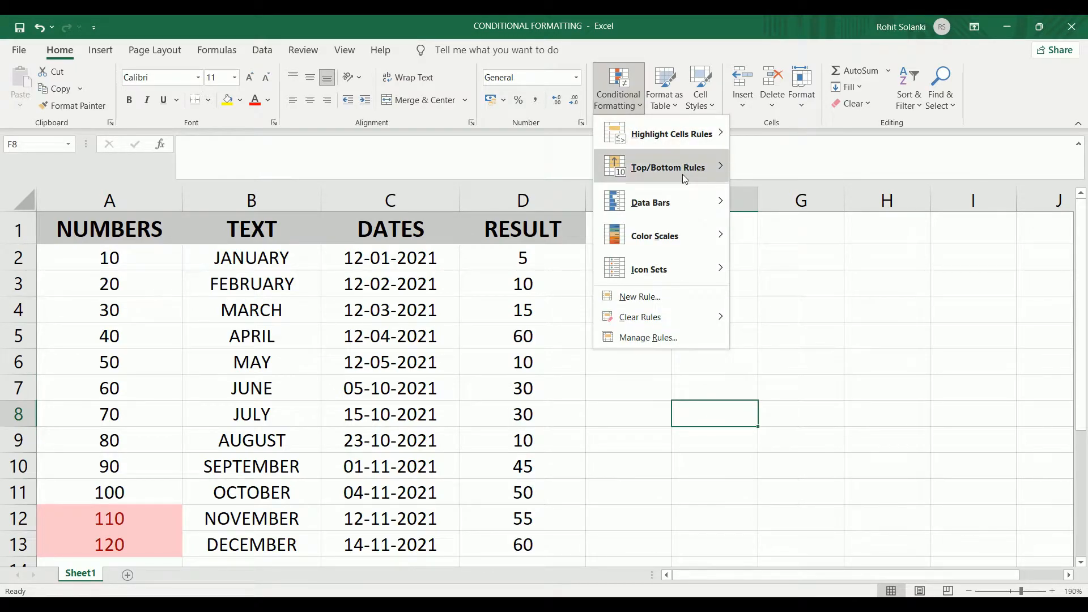
mouse_move(717, 172)
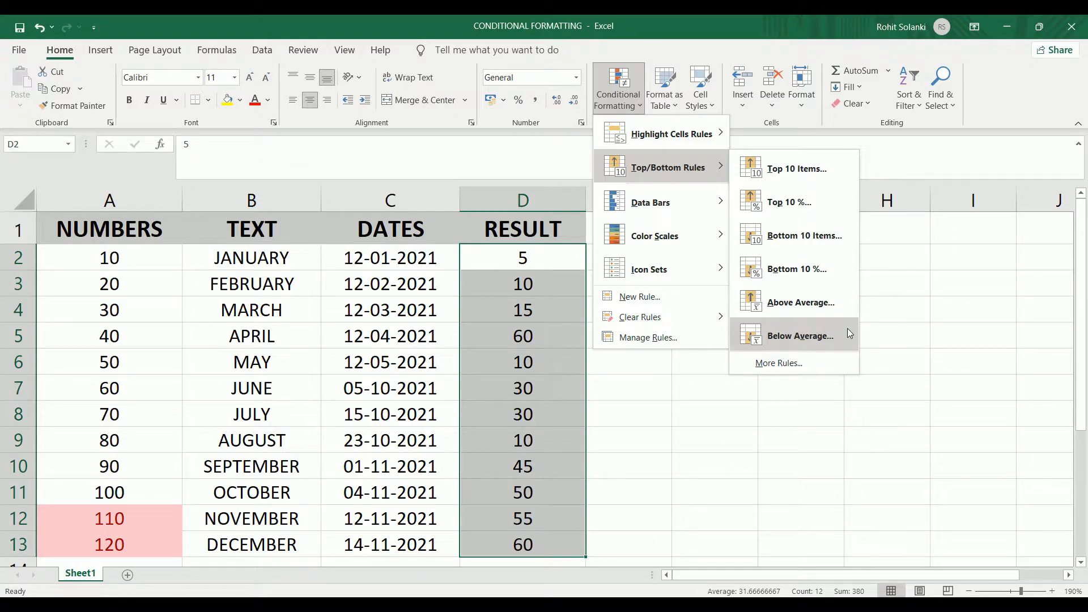
left_click(824, 305)
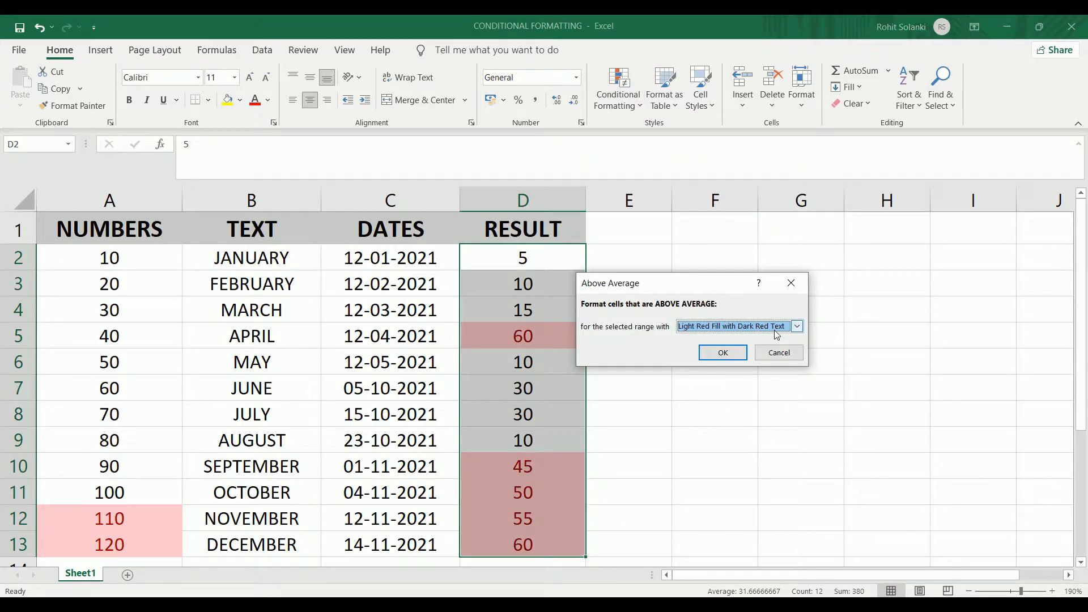
left_click(715, 354)
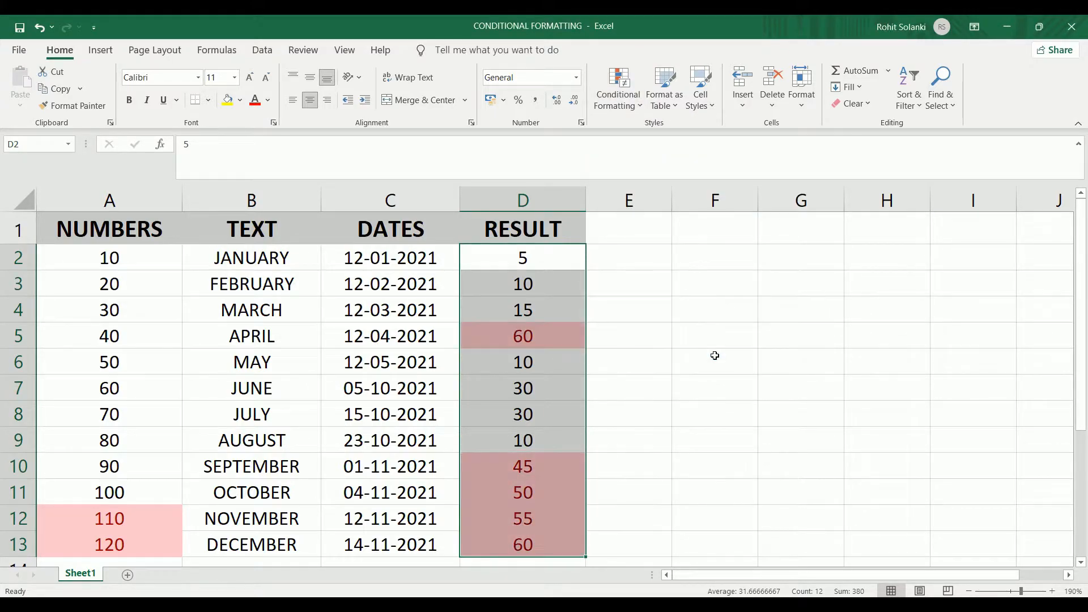
key("ctrl+z")
- Highlight the below-average RESULT values in D2:D13 with Light Red Fill with Dark Red Text
left_click(618, 97)
mouse_move(668, 167)
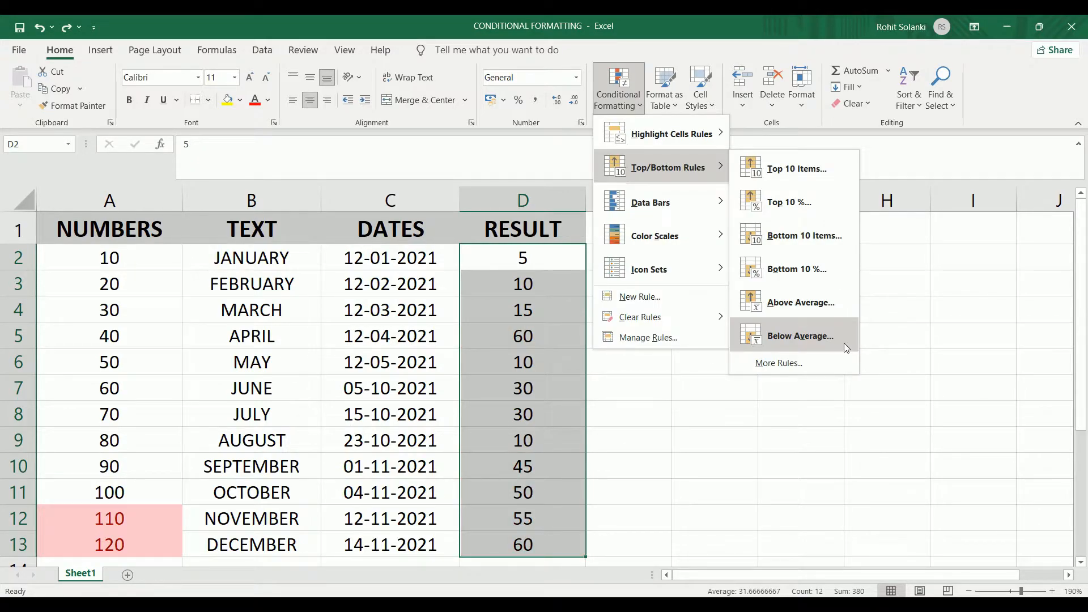
left_click(845, 344)
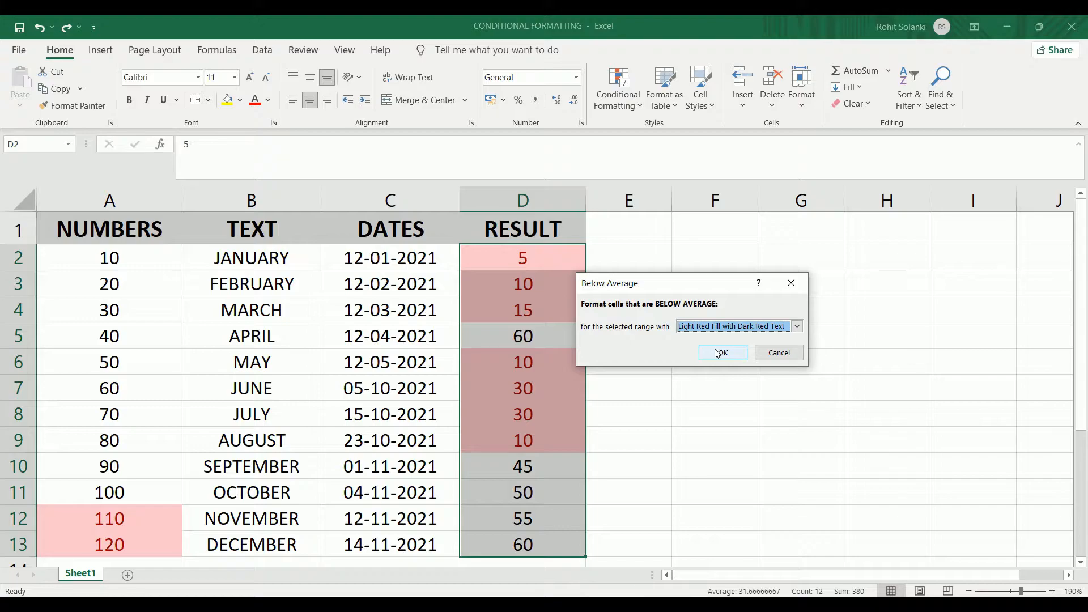
left_click(718, 352)
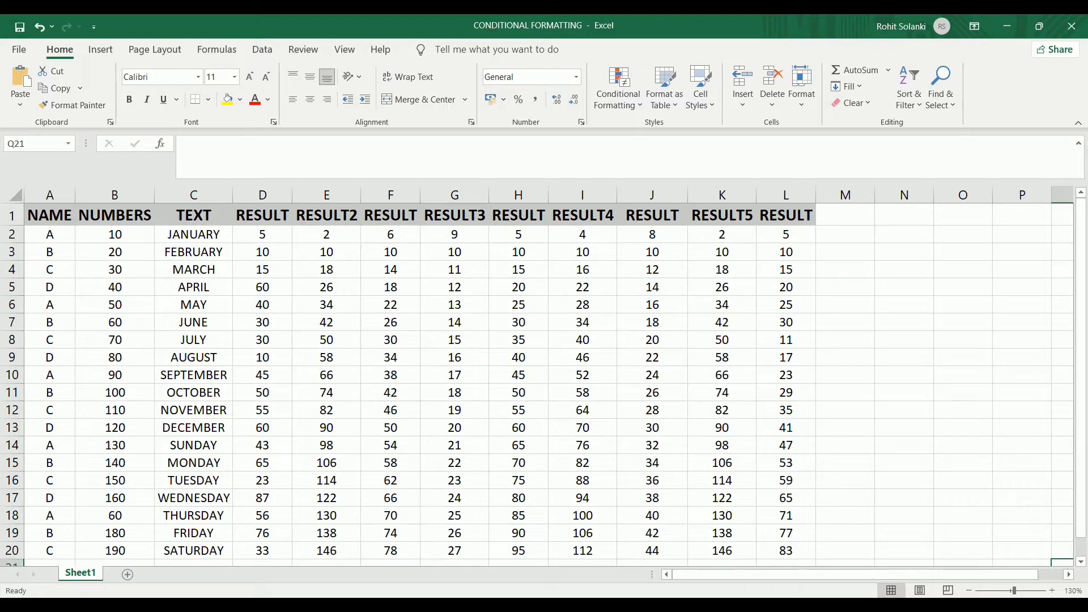
- Add blue gradient-fill data bars to the RESULT values in D2:D20
left_click_drag(277, 235, 276, 548)
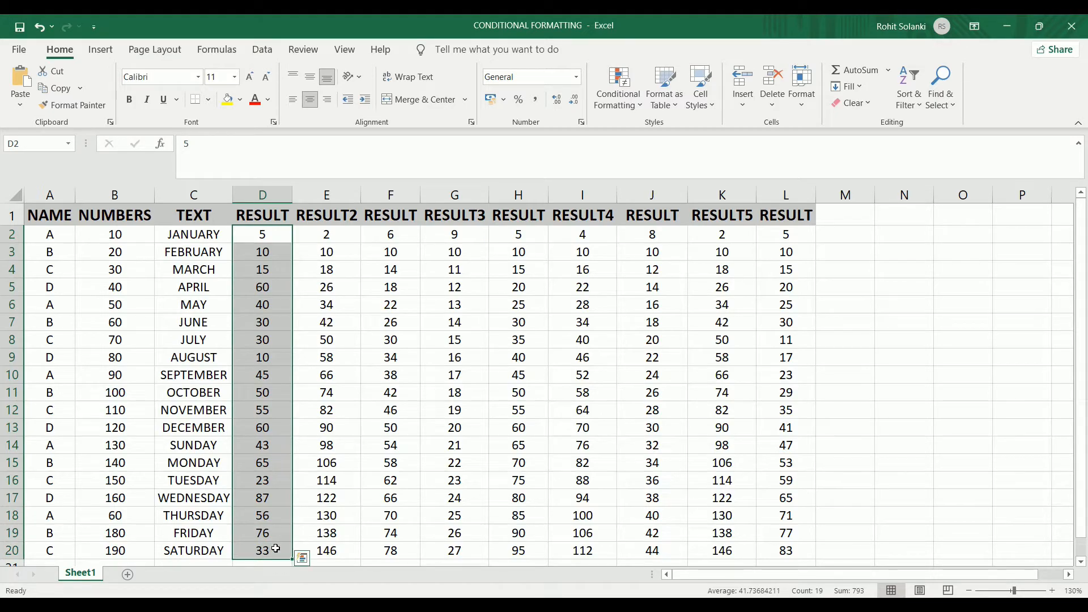
left_click(615, 107)
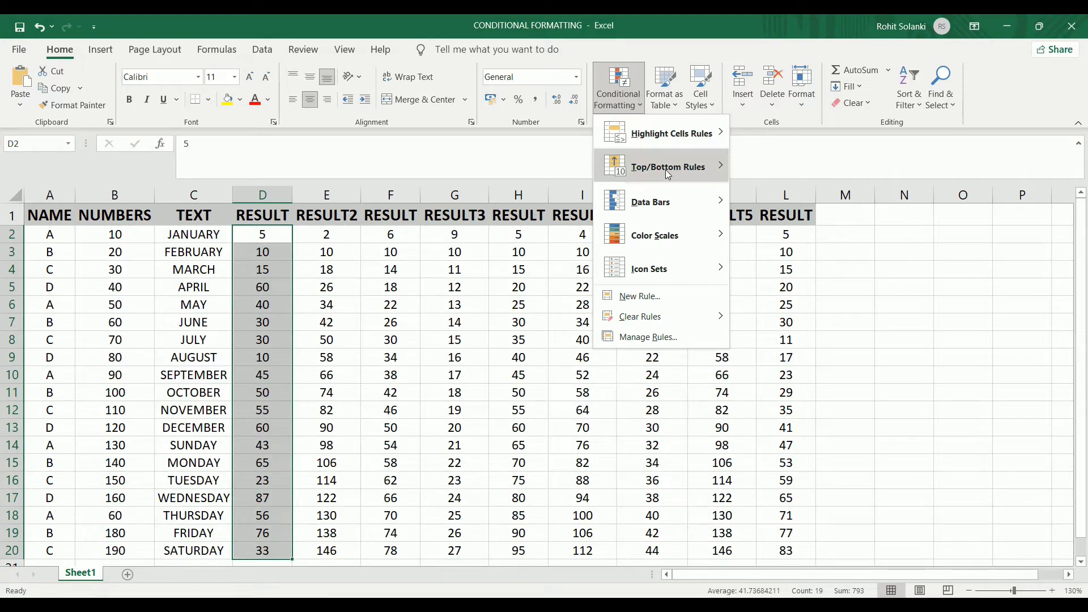
mouse_move(661, 202)
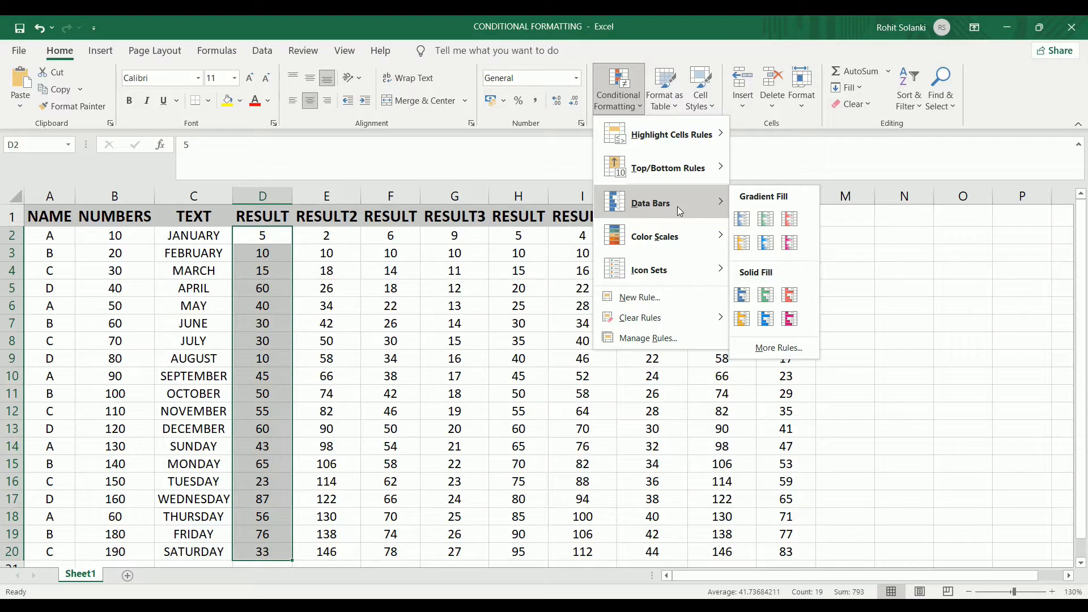
left_click(745, 225)
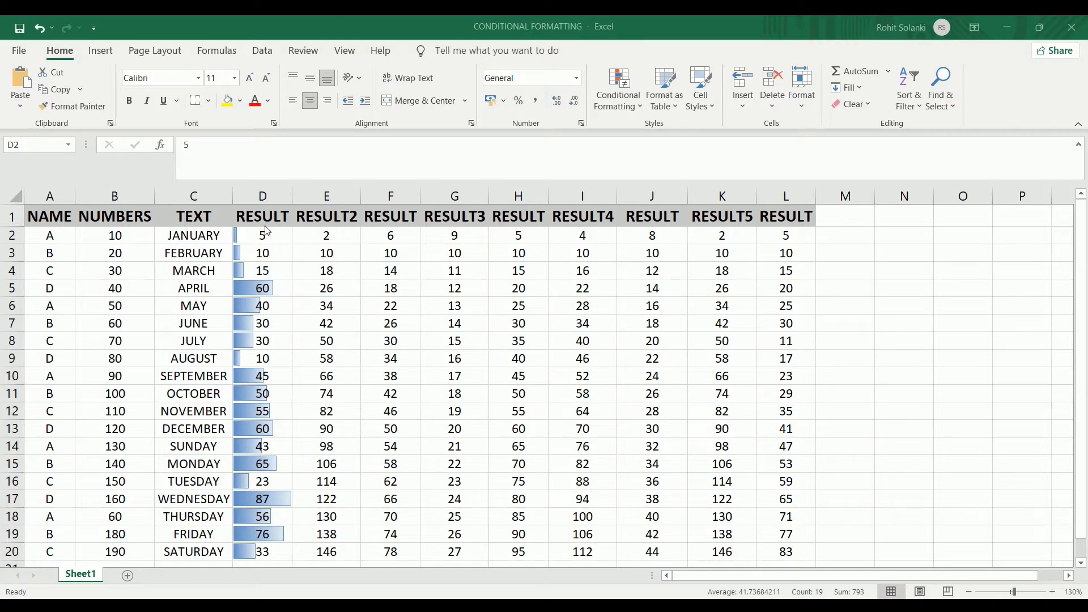
- Try blue solid-fill data bars on the RESULT values in D2:D20
left_click(635, 91)
mouse_move(644, 221)
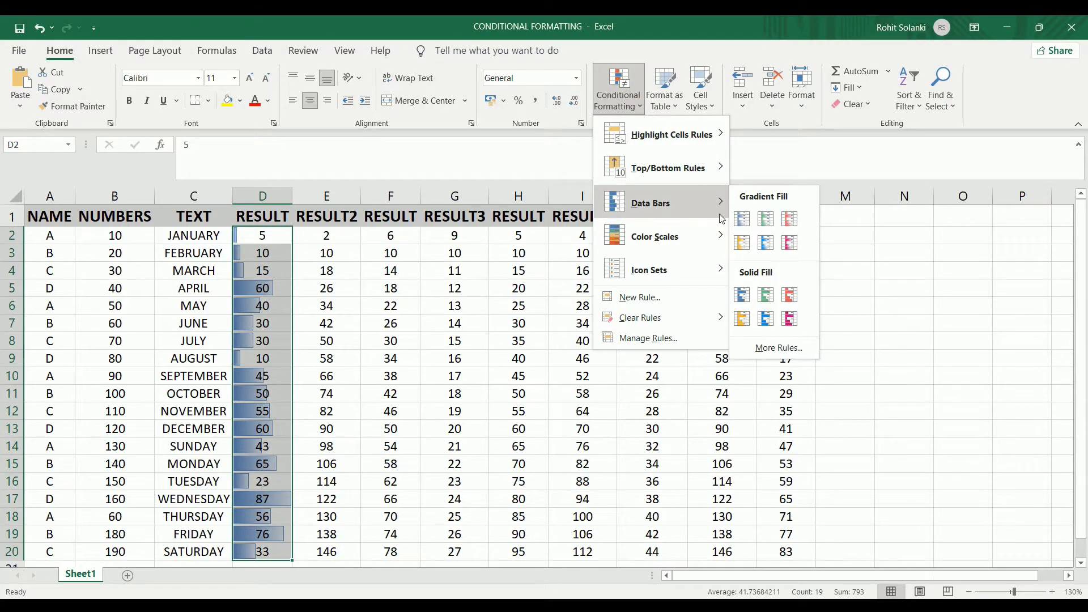
left_click(741, 300)
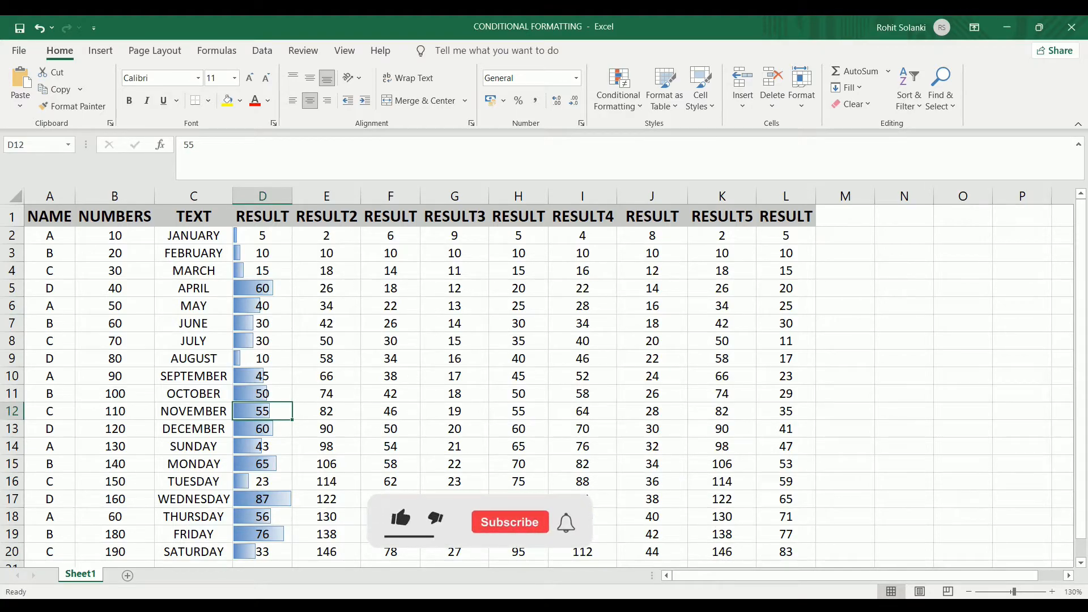
- Enter 88, 70 and 78 as the RESULT values in cells D12, D13 and D14
type("88")
key("Return")
type("70")
key("Return")
type("78")
key("Return")
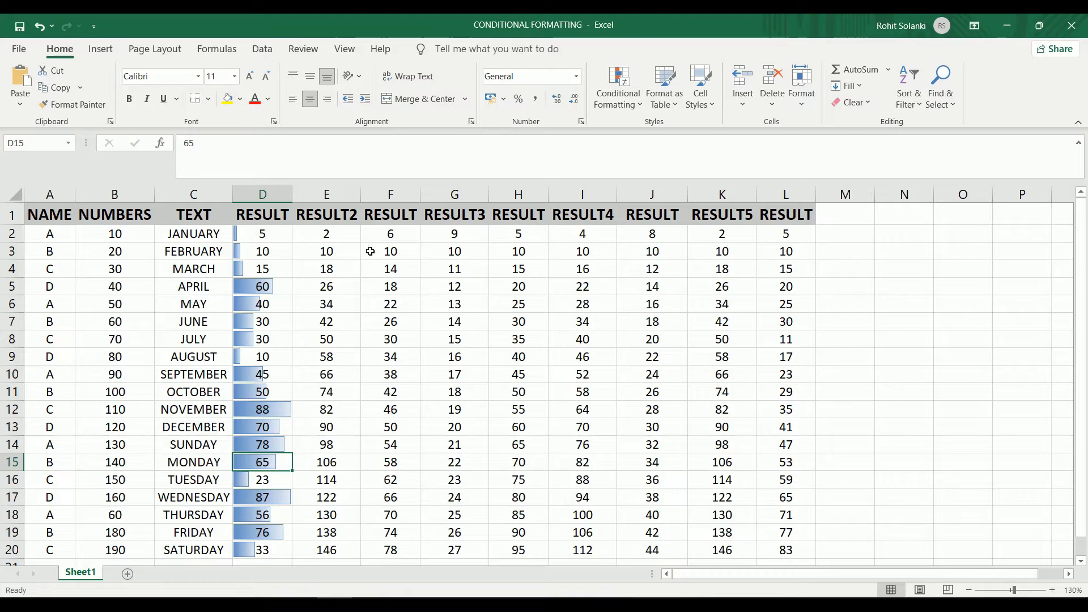
- Apply the Green-Yellow-Red color scale to the RESULT values in F2:F20 and deselect the range
left_click_drag(382, 241, 391, 555)
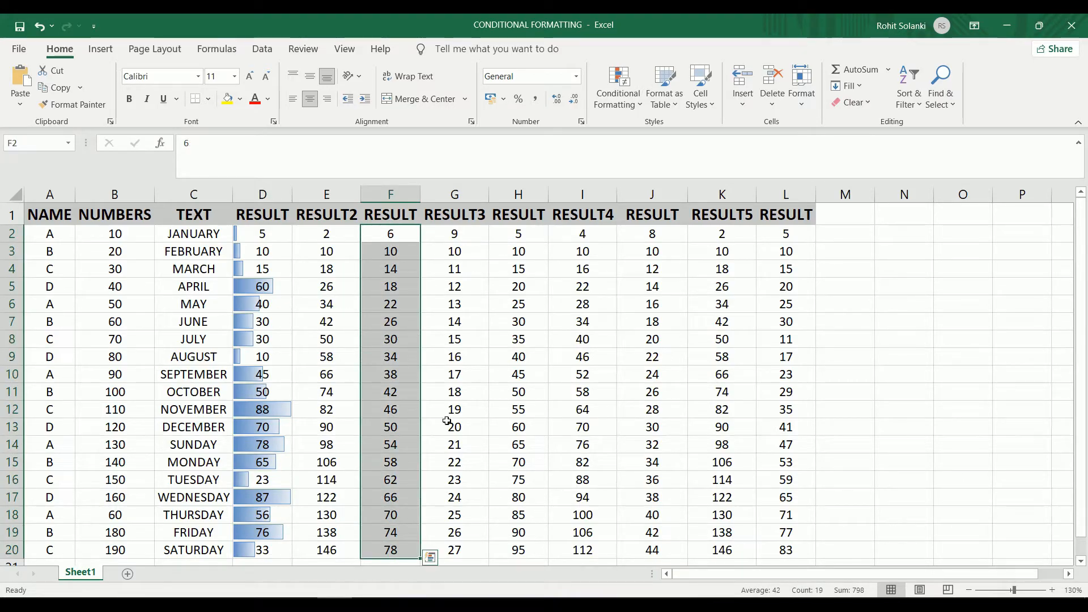
left_click(617, 96)
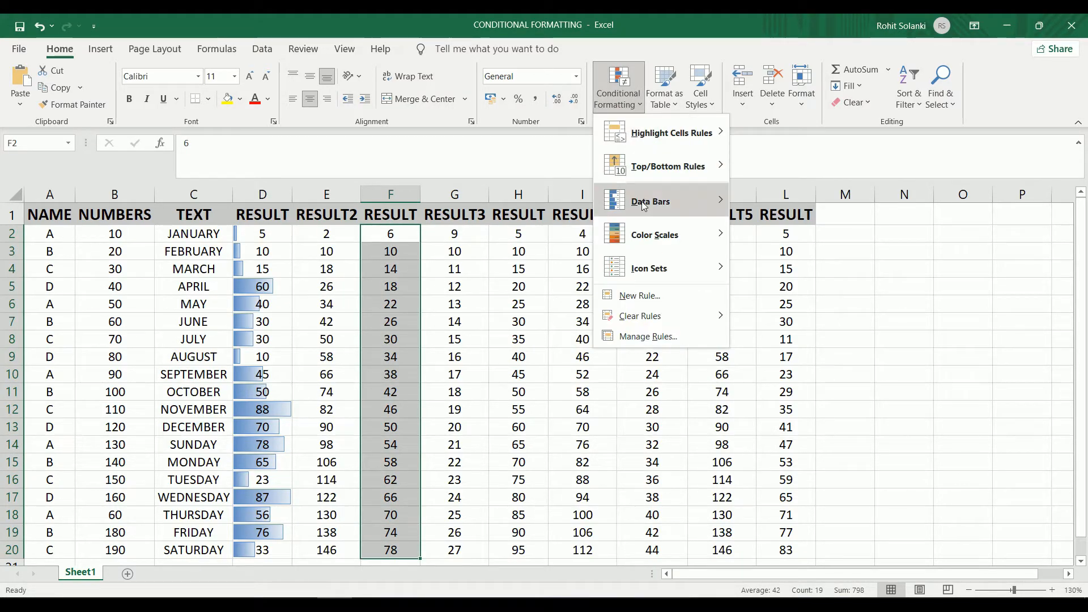
mouse_move(648, 247)
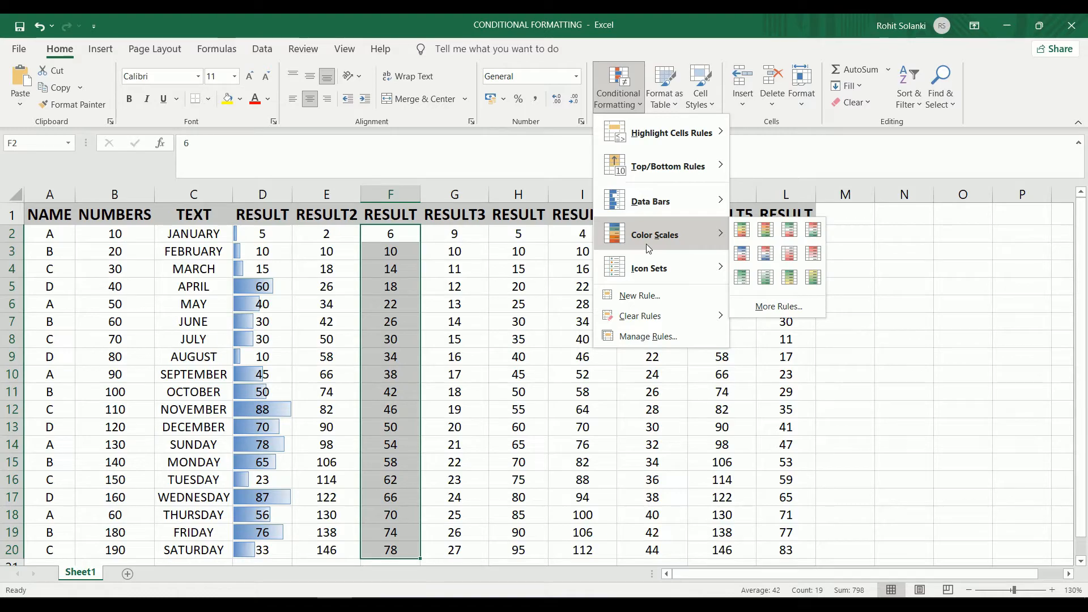
left_click(742, 235)
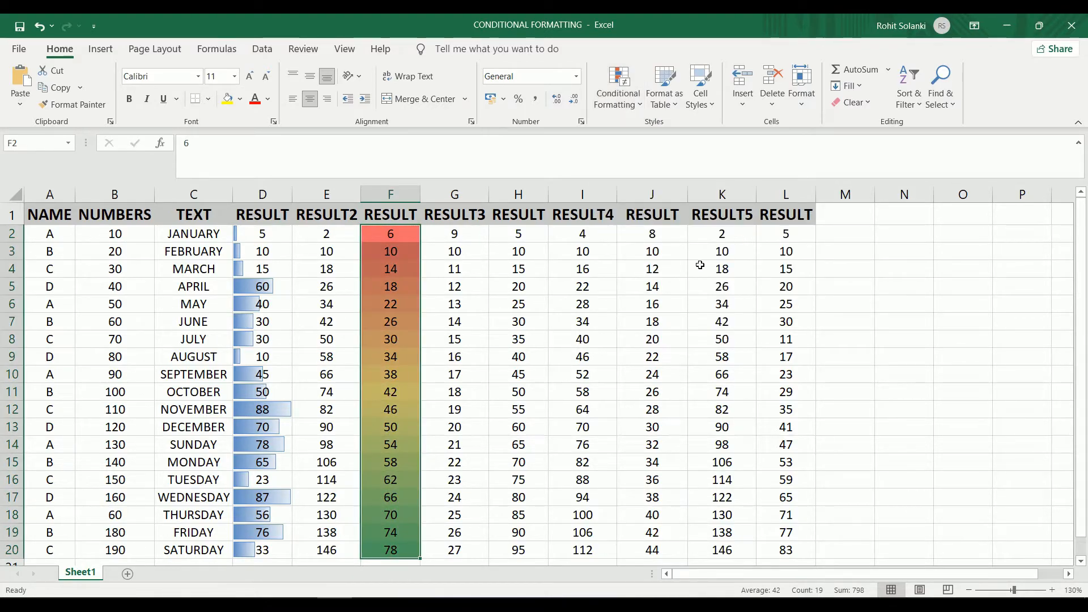
left_click(1063, 562)
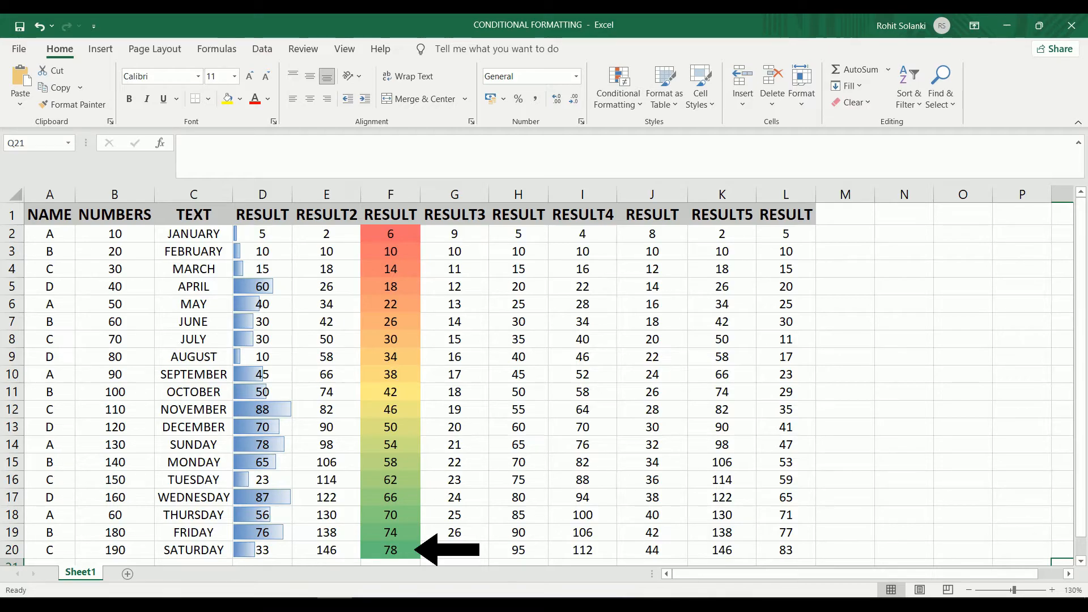
- Start a custom color scale rule for F2:F20 with the 3-Color Scale format style
left_click(384, 240)
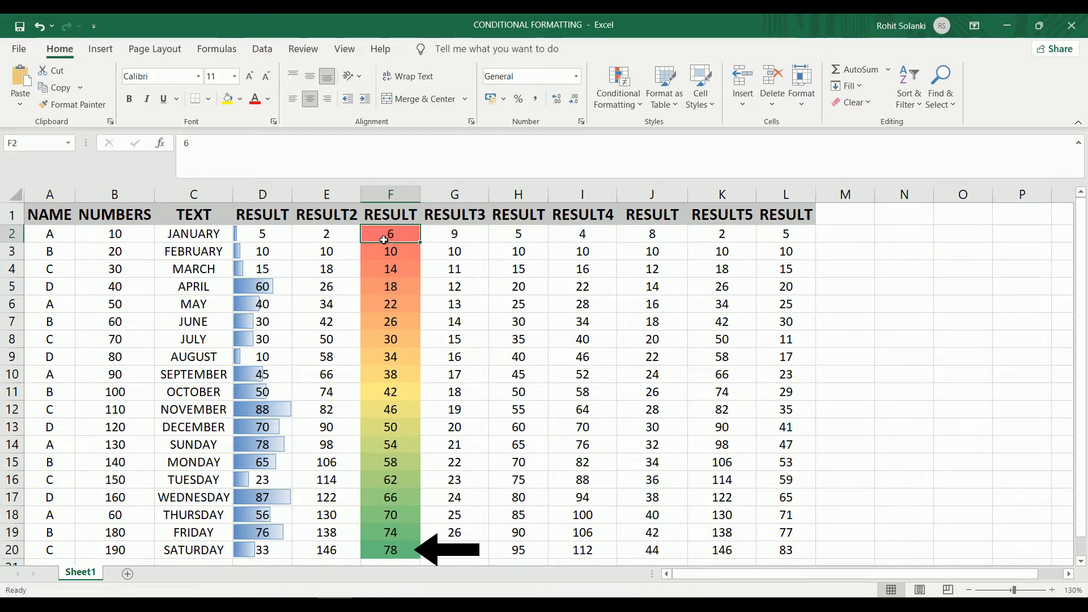
left_click_drag(384, 240, 380, 551)
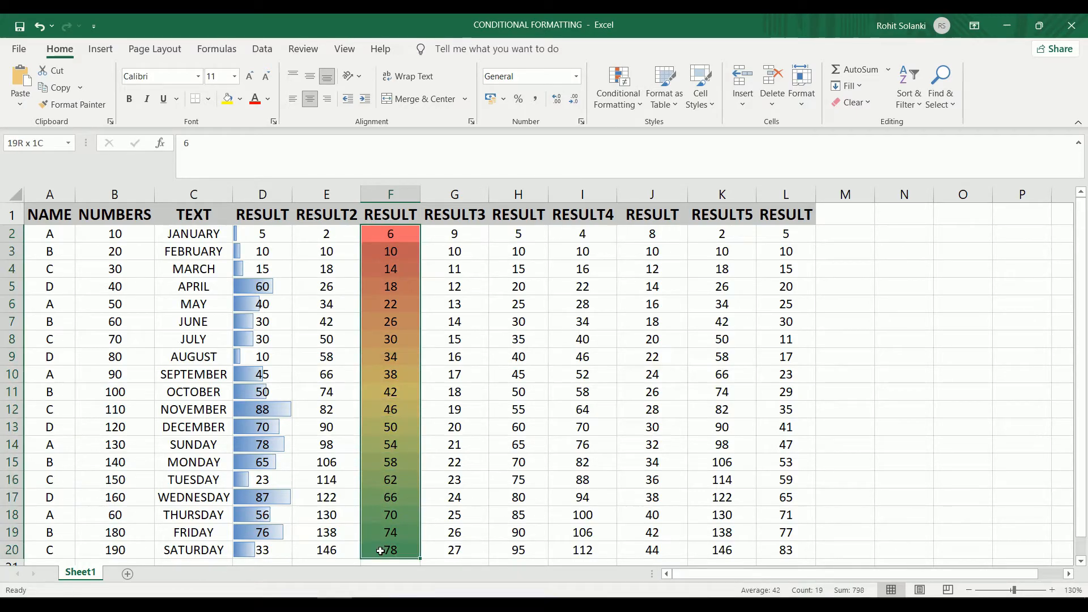
left_click(618, 88)
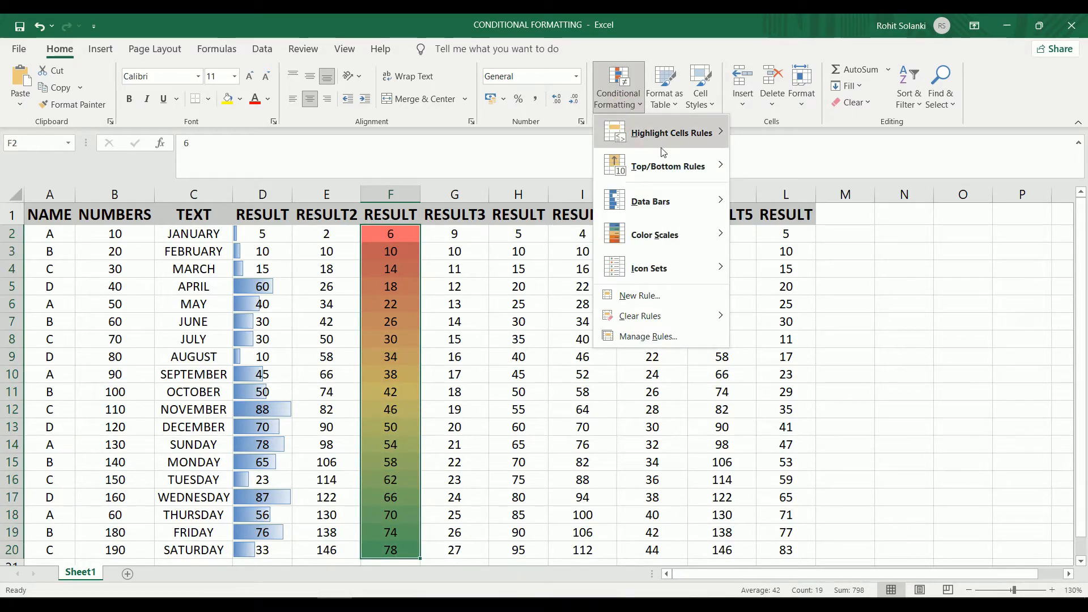
mouse_move(660, 235)
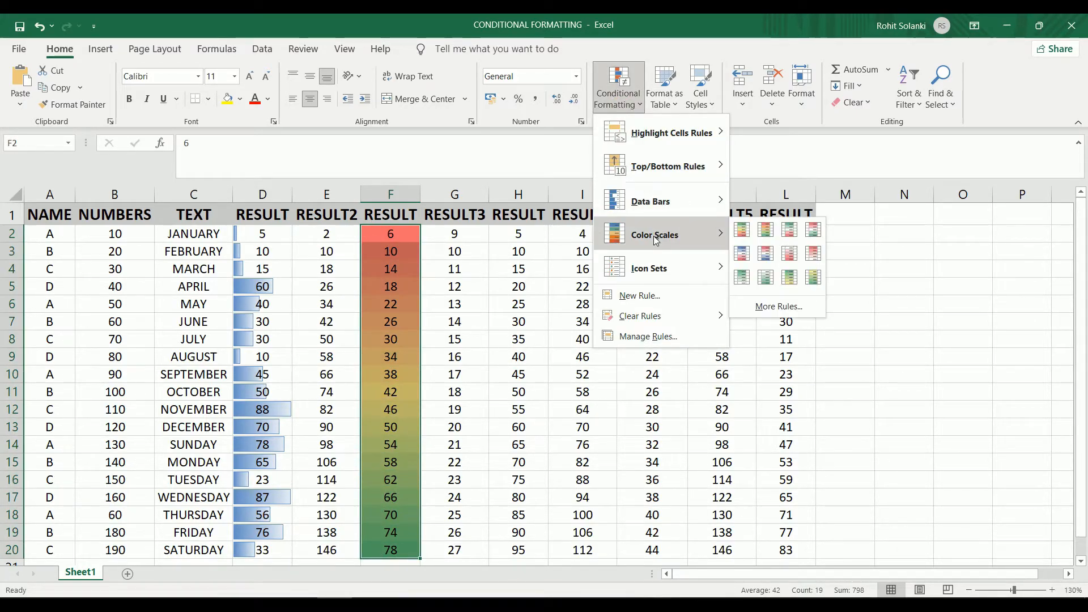
left_click(762, 307)
left_click(655, 342)
left_click(641, 365)
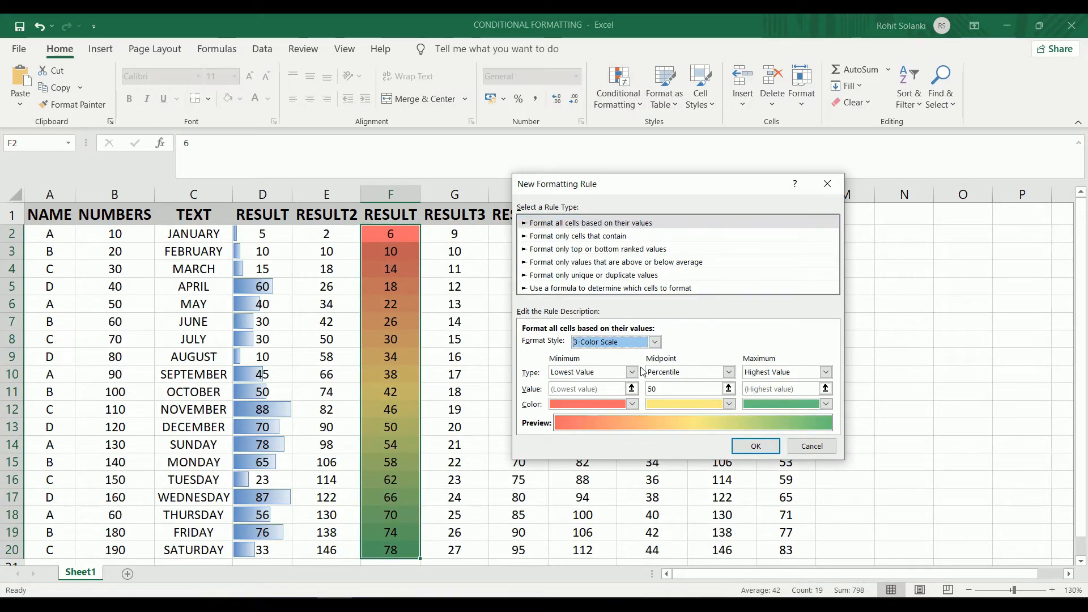
- Set the new rule's midpoint percentile to 60 and its minimum color to standard orange
left_click(651, 389)
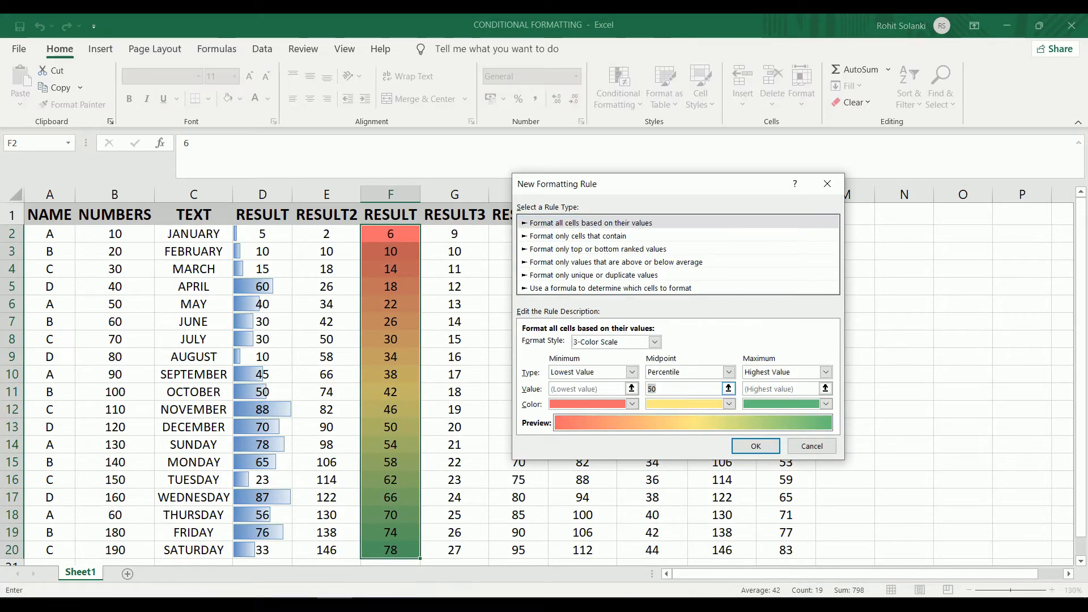
key("BackSpace")
type("6")
left_click(633, 405)
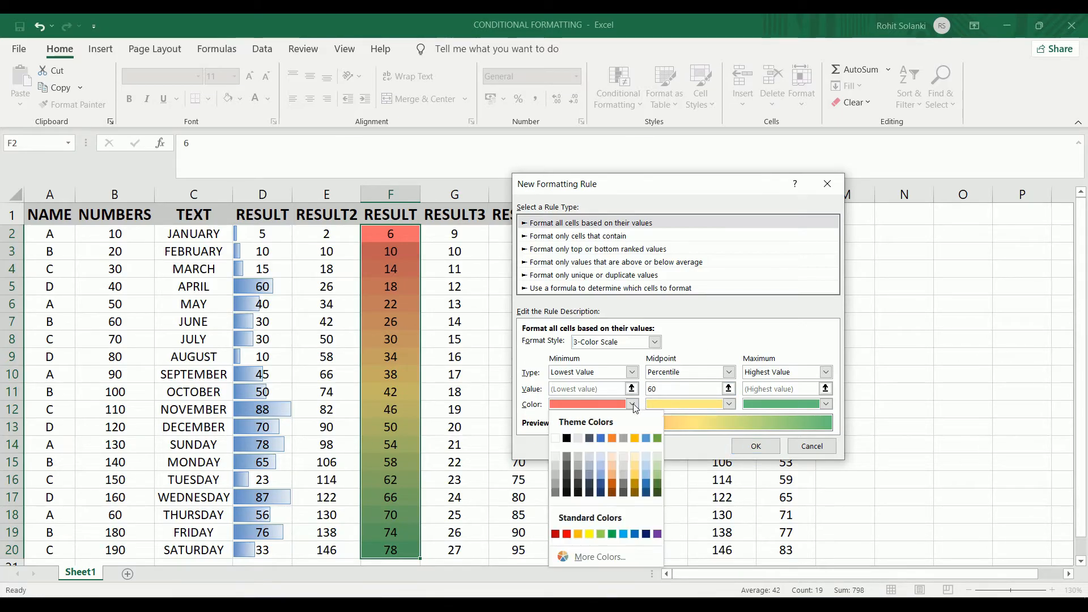
left_click(578, 533)
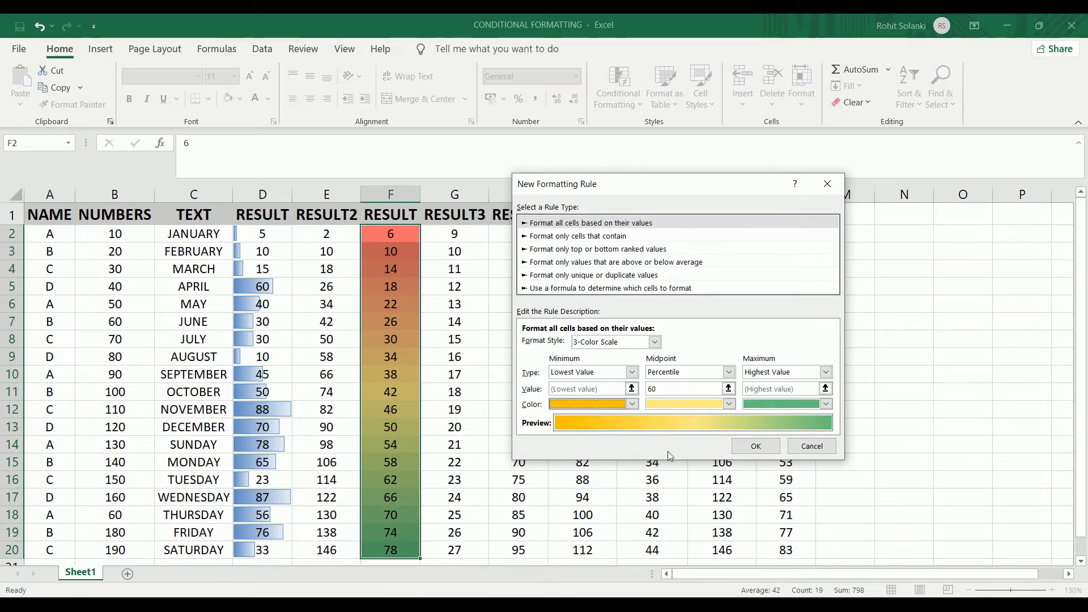
- Set the rule's maximum color to blue, apply the custom color scale to F2:F20 and deselect the range
left_click(827, 404)
left_click(839, 459)
left_click(756, 446)
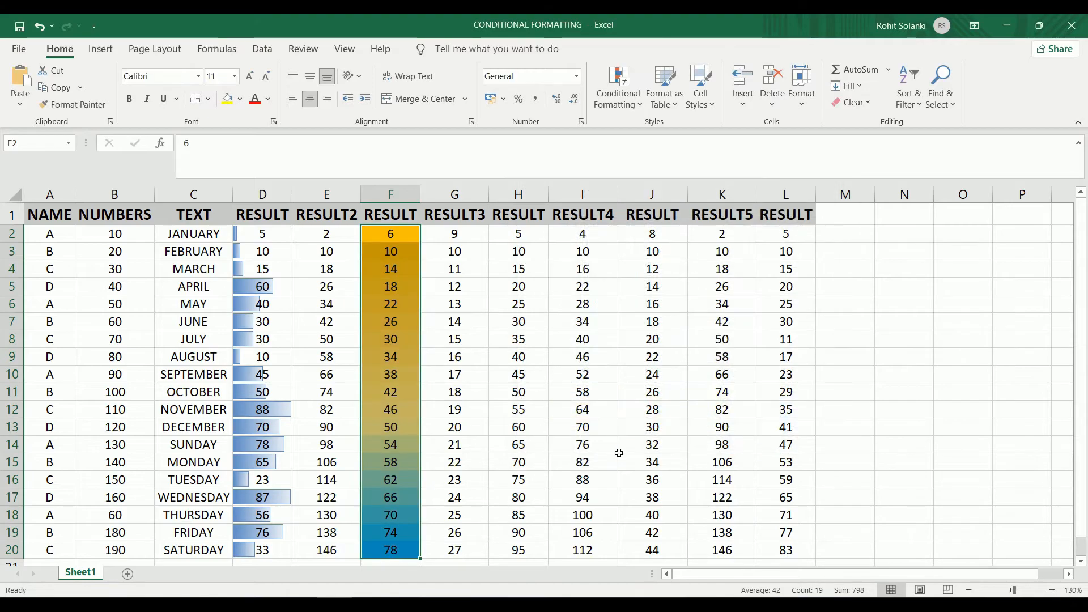
left_click(525, 498)
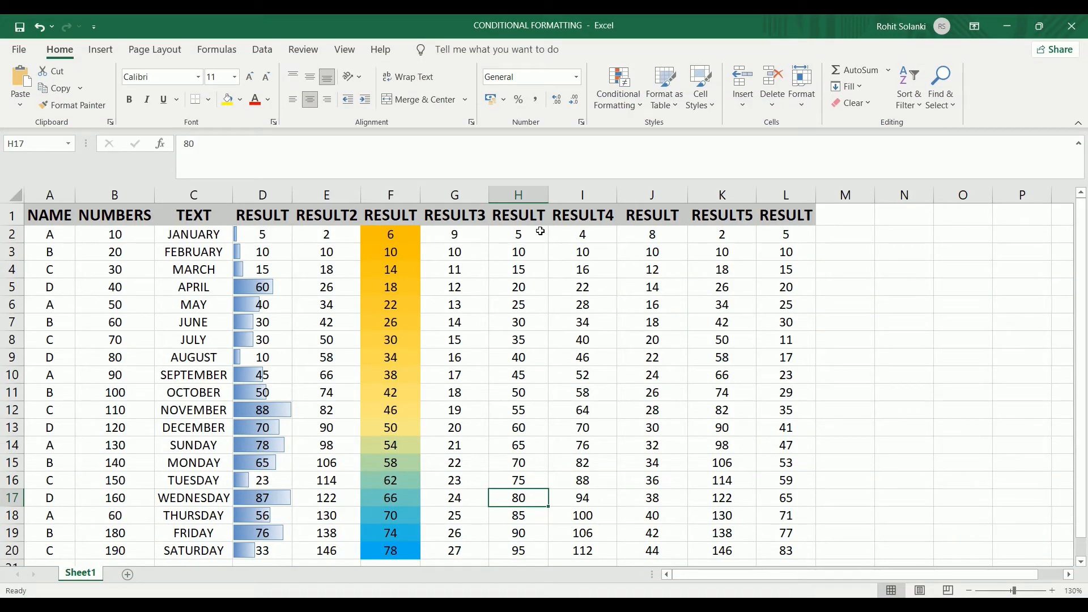
- Apply the directional icon set with three colored arrows to the RESULT values in H2:H20
left_click_drag(542, 234, 527, 552)
left_click(618, 94)
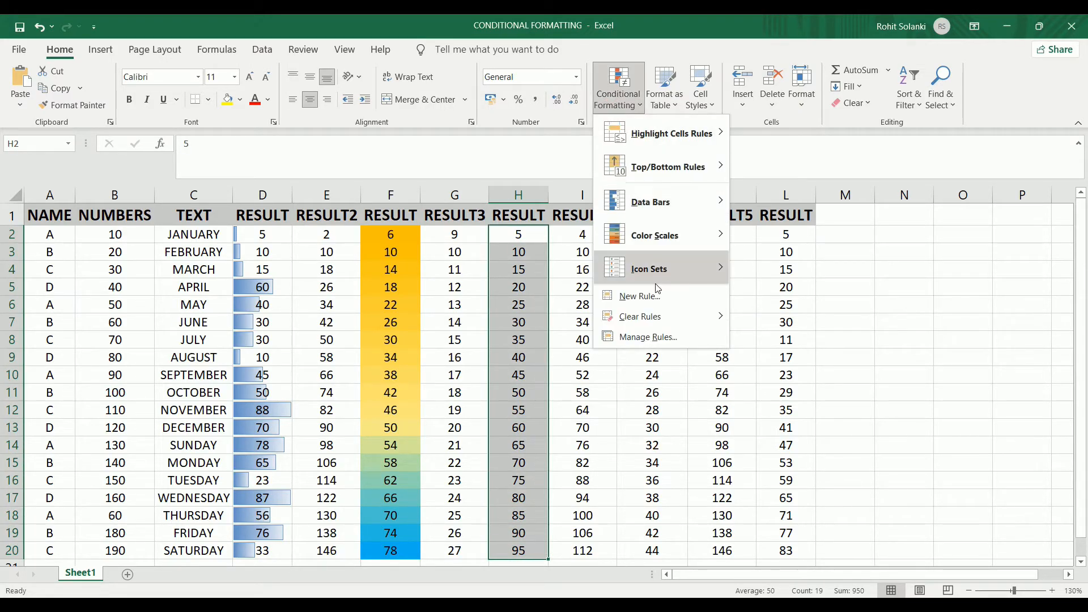
mouse_move(652, 279)
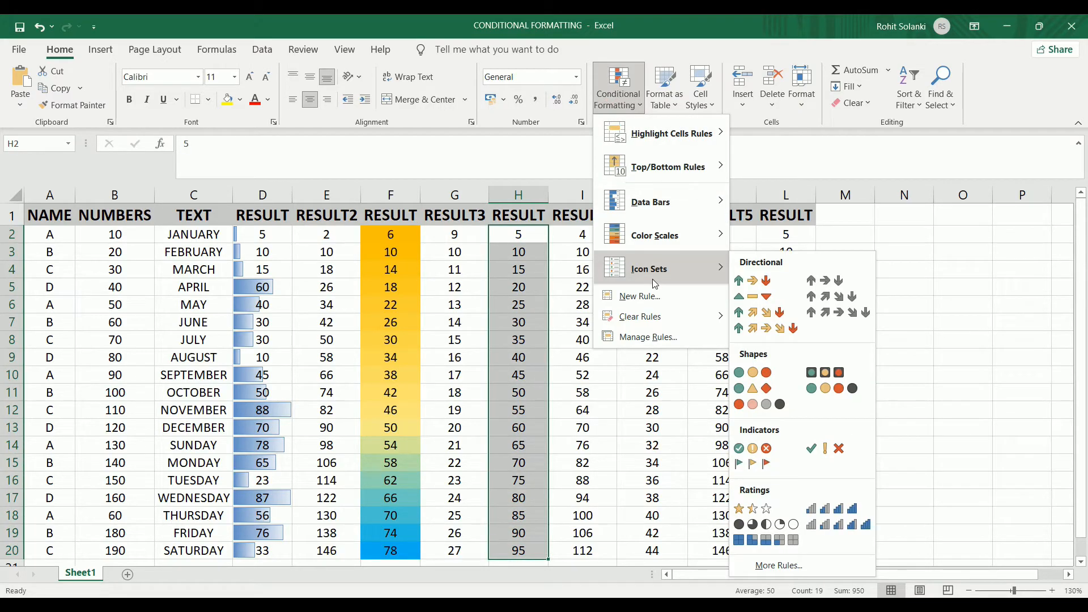
left_click(751, 283)
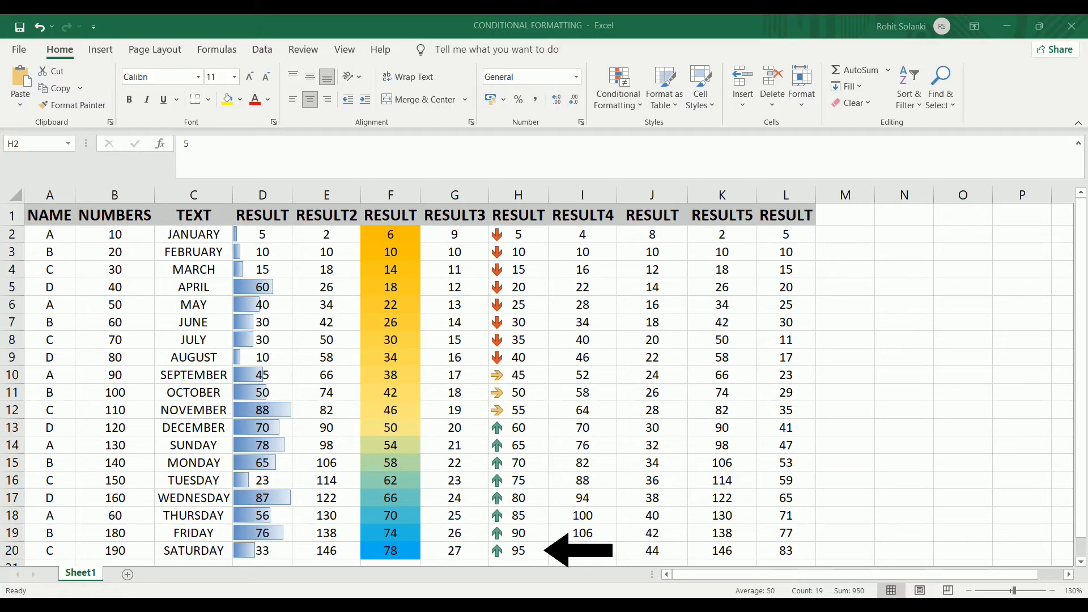
- Add a custom Icon Sets rule to H2:H20 with three colored circles and the default percent thresholds, and deselect the range
left_click(618, 90)
mouse_move(663, 269)
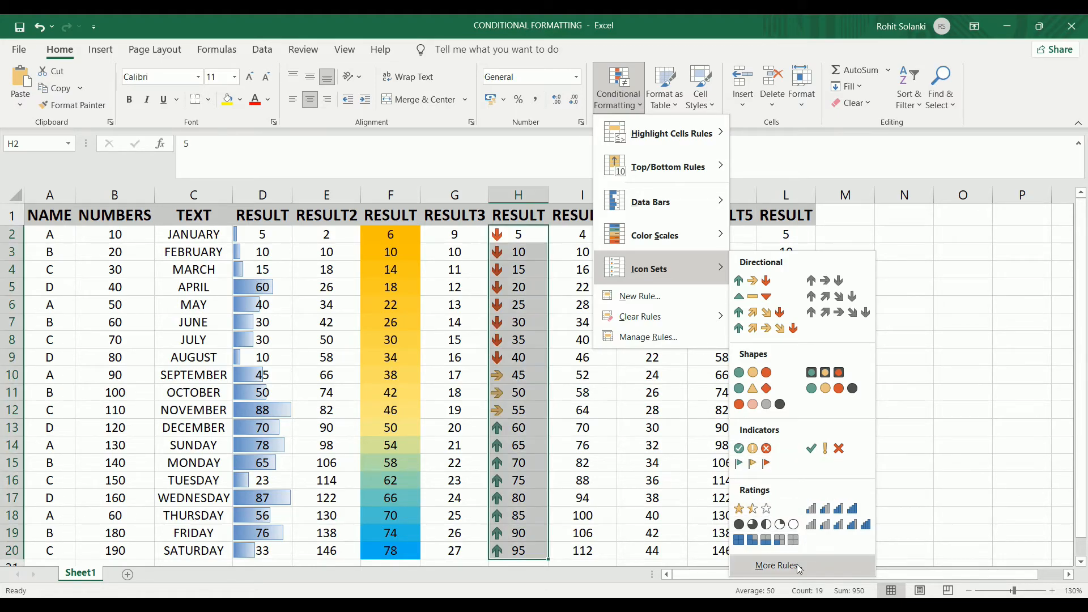
left_click(779, 566)
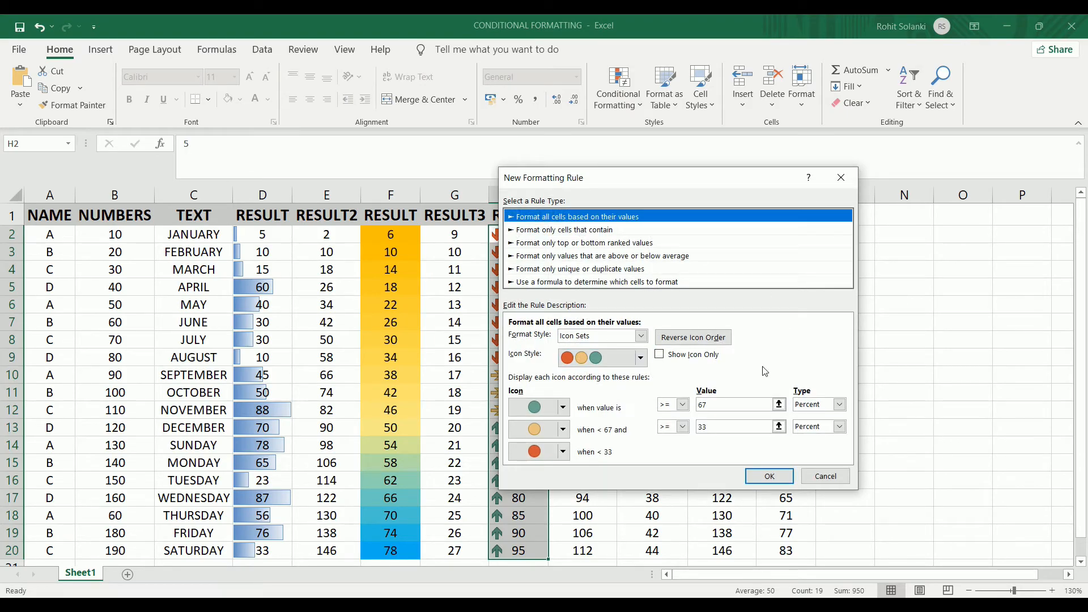
left_click(770, 477)
left_click(858, 505)
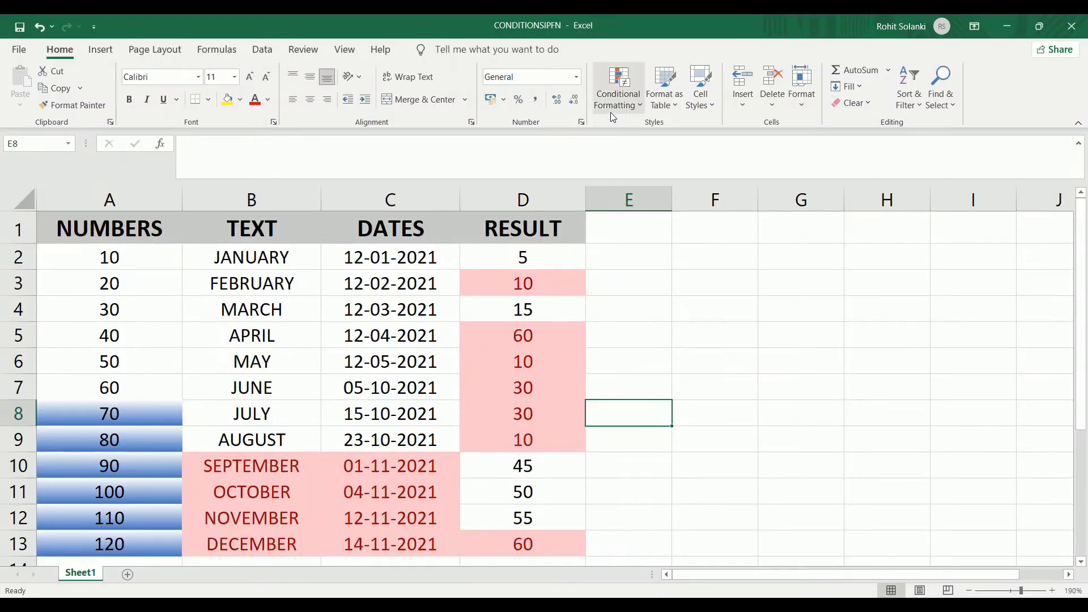
- Clear the conditional formatting rules from only the RESULT cells D2:D13 in the CONDITIONSIPFN workbook
left_click(611, 111)
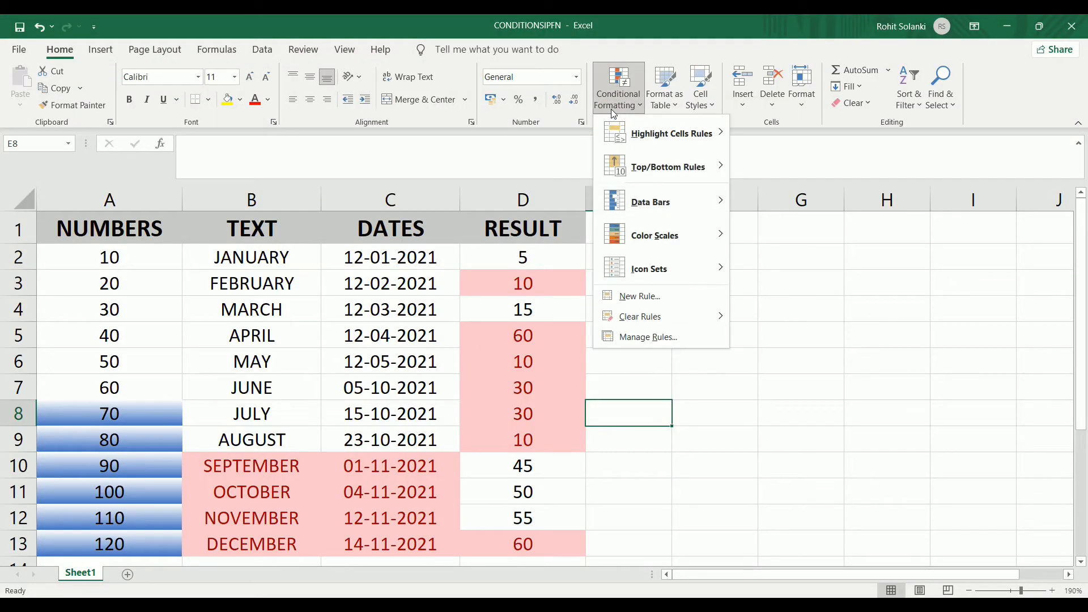
mouse_move(686, 318)
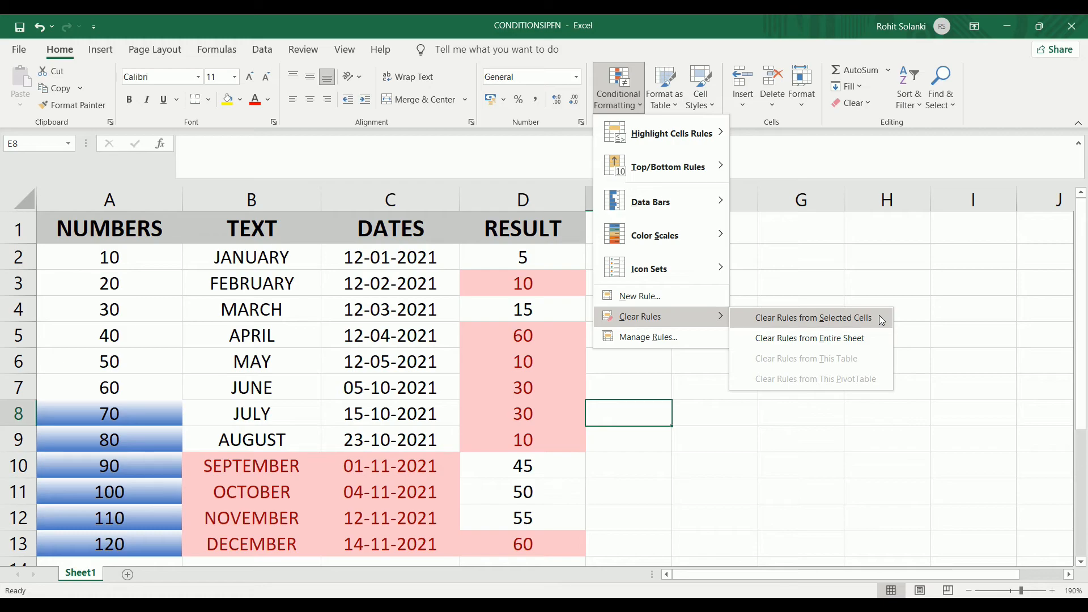
left_click(552, 268)
left_click_drag(553, 268, 552, 549)
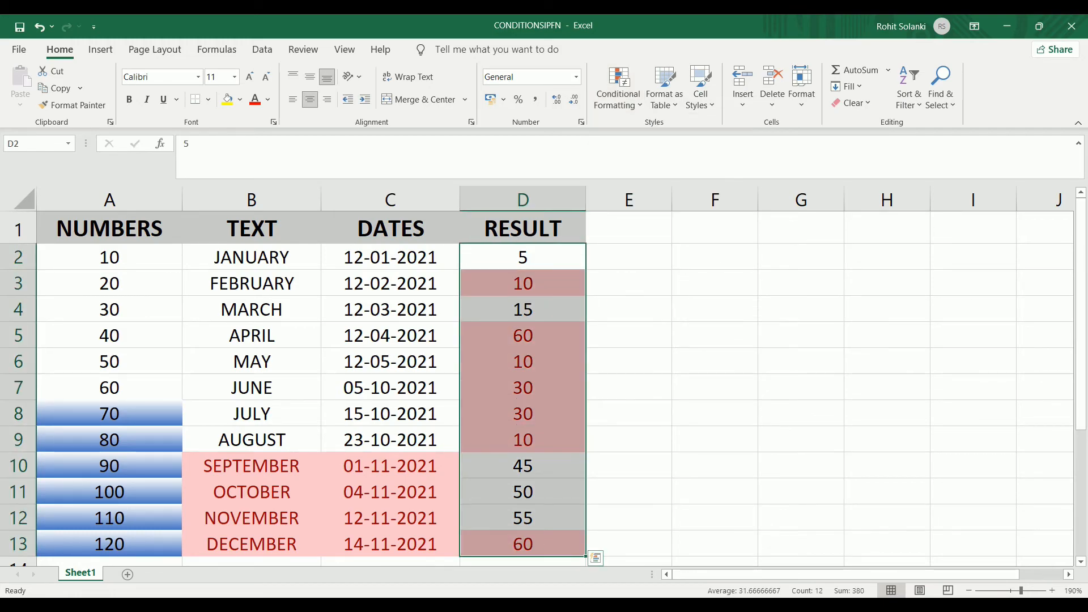
left_click(611, 102)
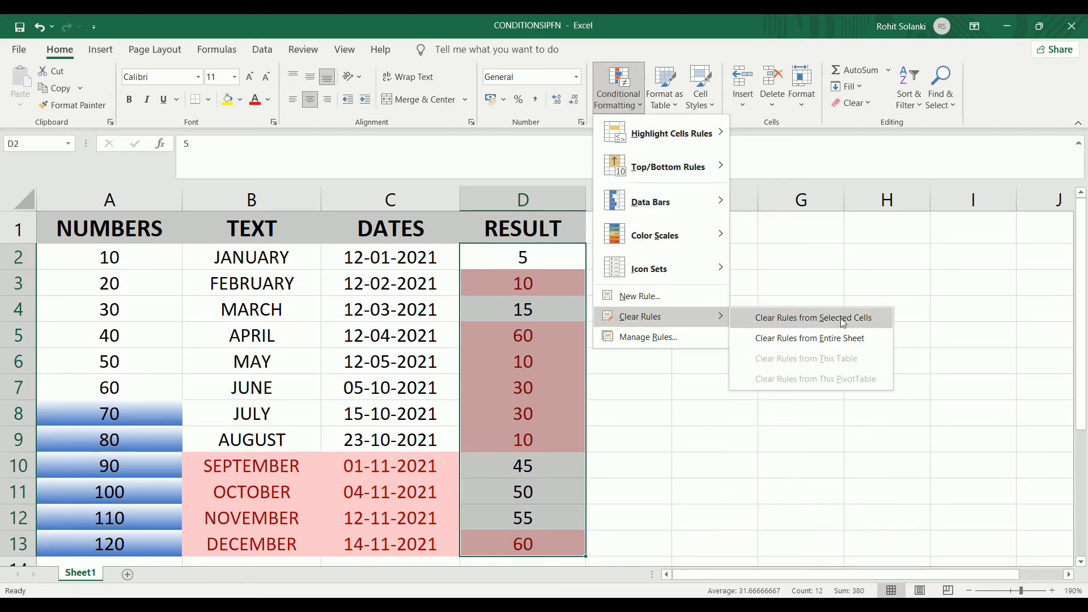
left_click(878, 321)
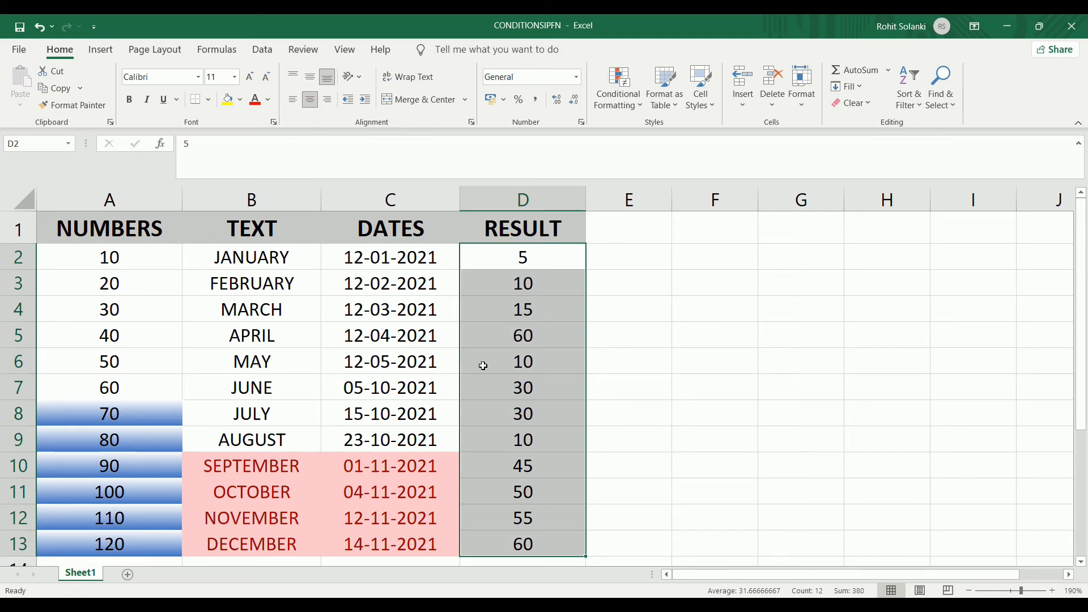
- Clear the conditional formatting rules from the entire sheet and deselect the RESULT range
left_click(618, 90)
mouse_move(686, 317)
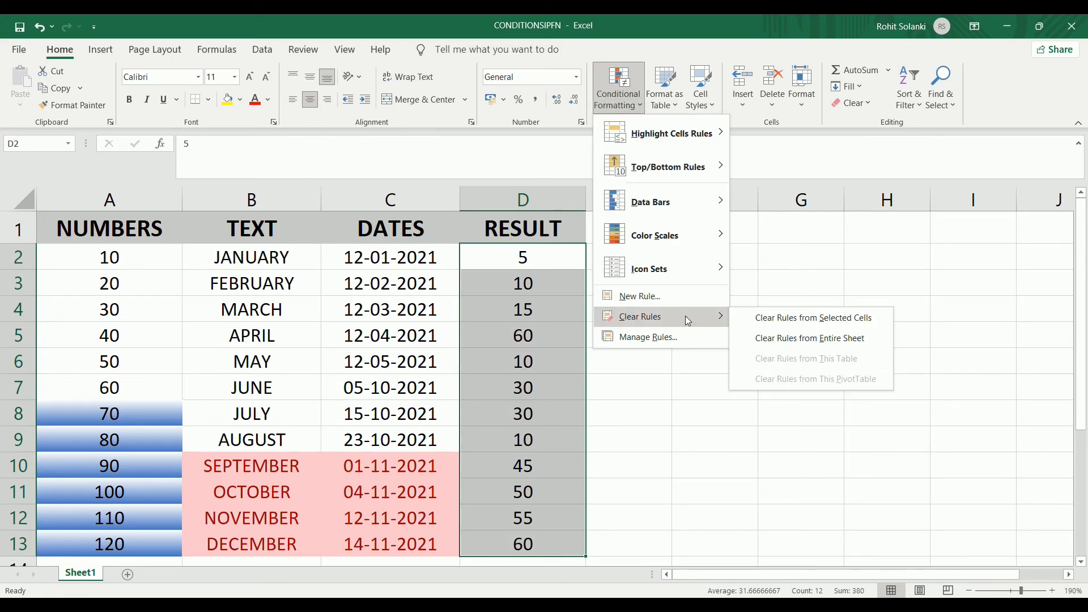
left_click(884, 341)
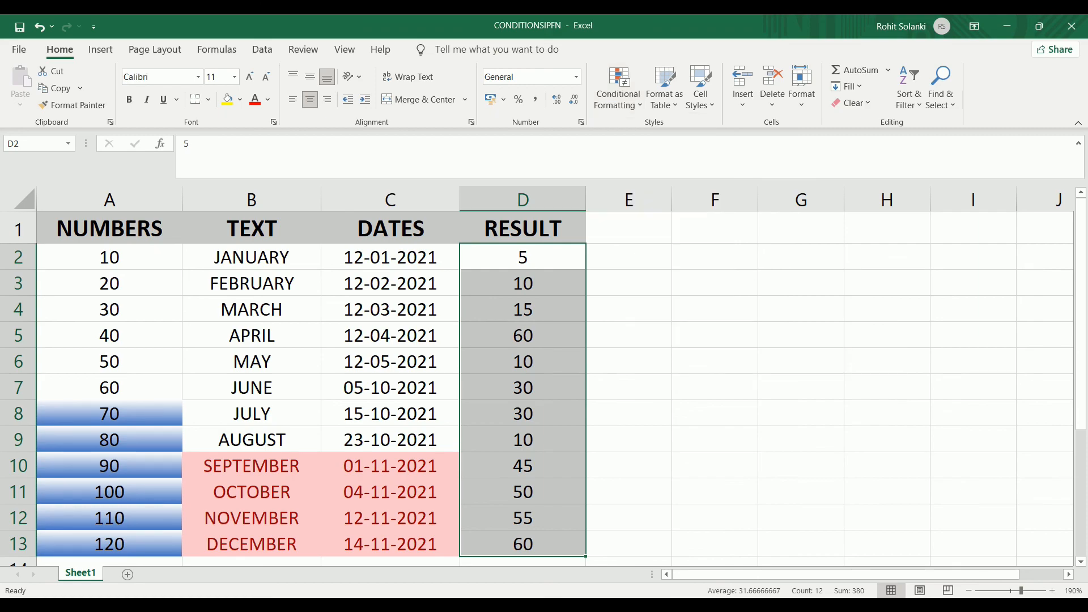
left_click(608, 367)
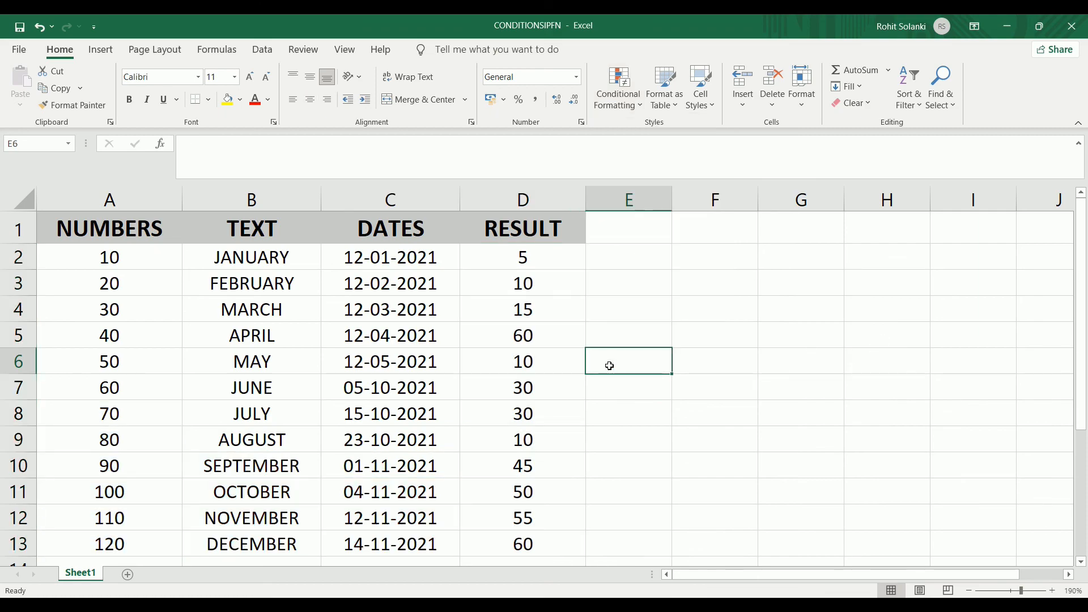